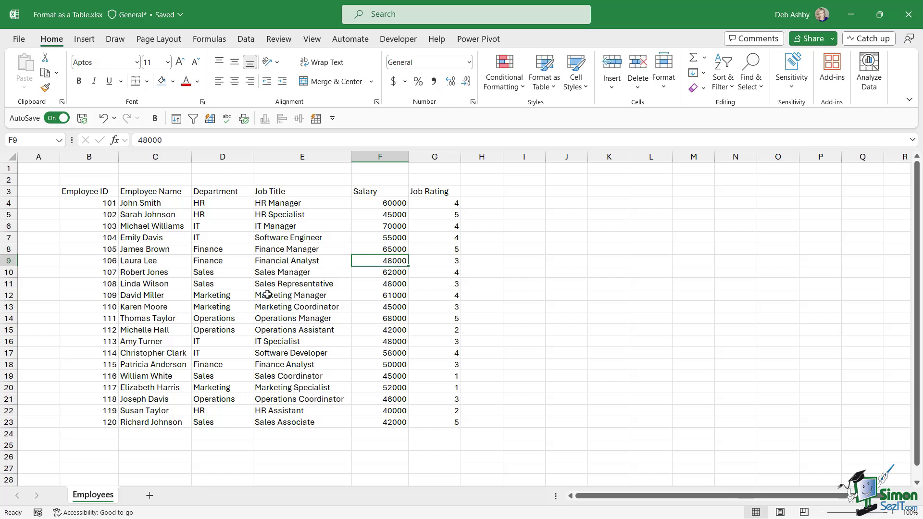
- Preview the table styles gallery for the employee data without applying a style
left_click(317, 239)
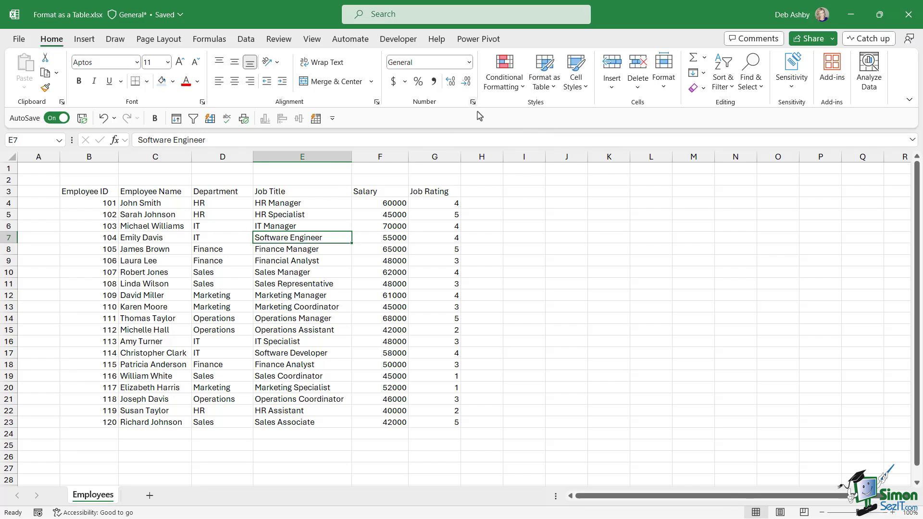
left_click(553, 90)
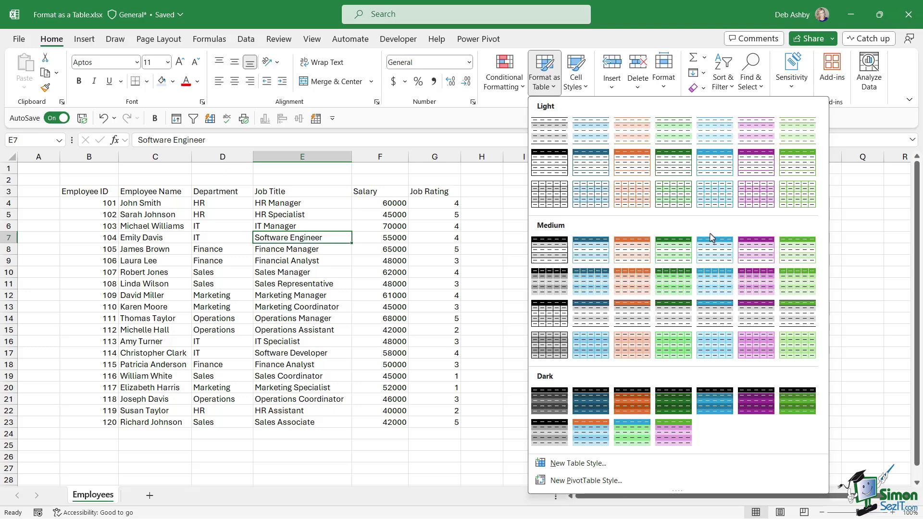
left_click(441, 214)
- Select cell G5 and open the Page Layout workbook themes gallery
left_click(436, 213)
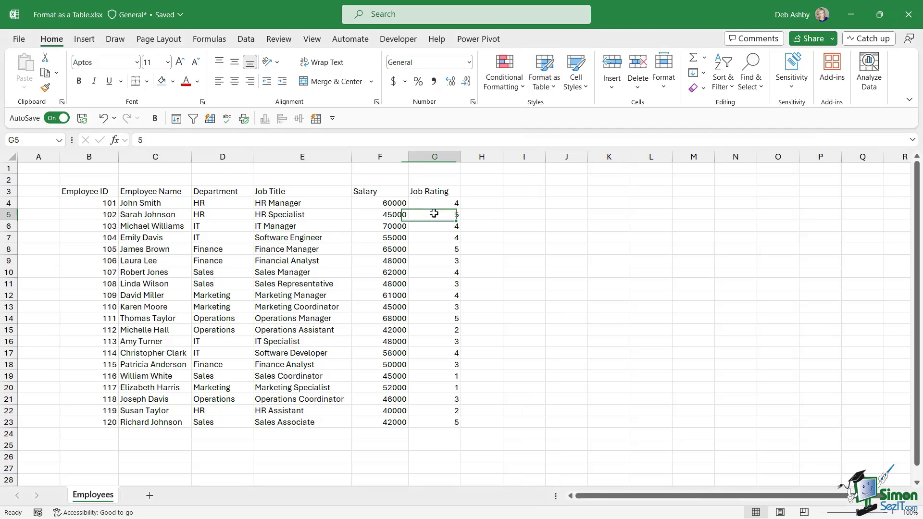
left_click(159, 40)
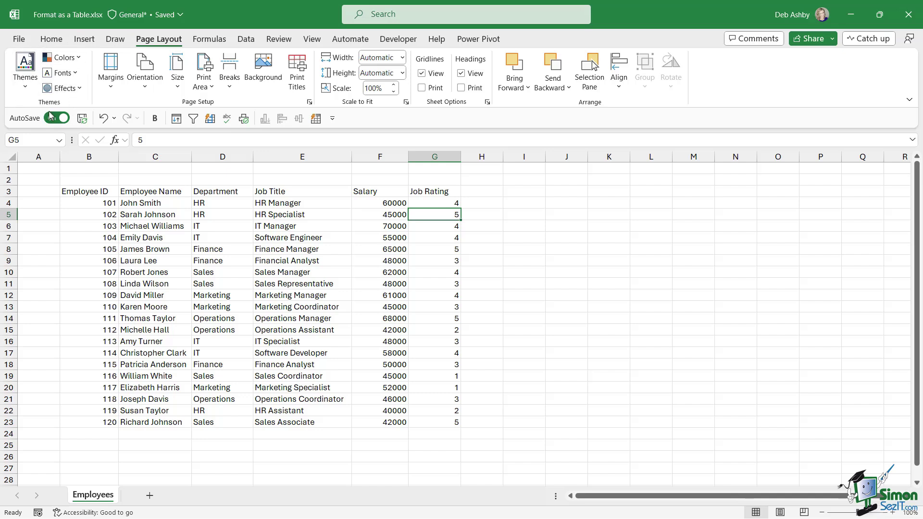
left_click(29, 91)
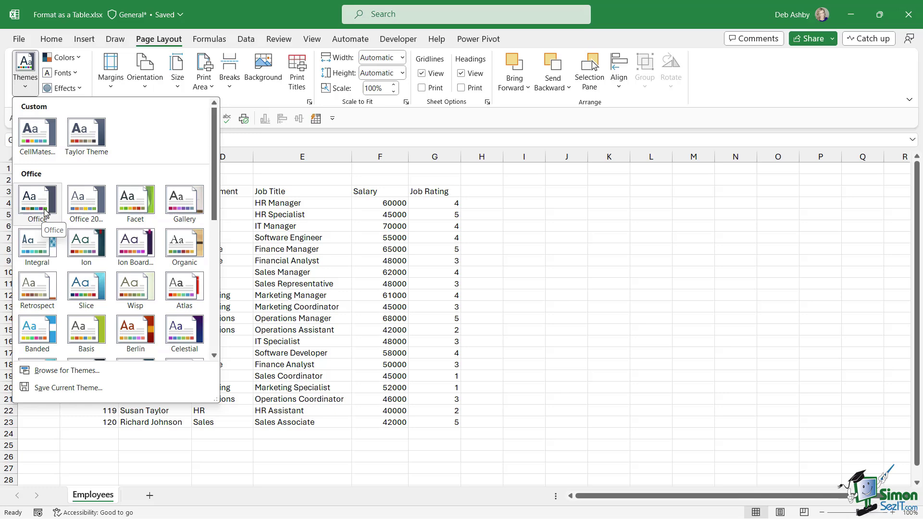
- Dismiss the themes gallery and Fill Color palette without applying anything, then select cell E6
left_click(52, 38)
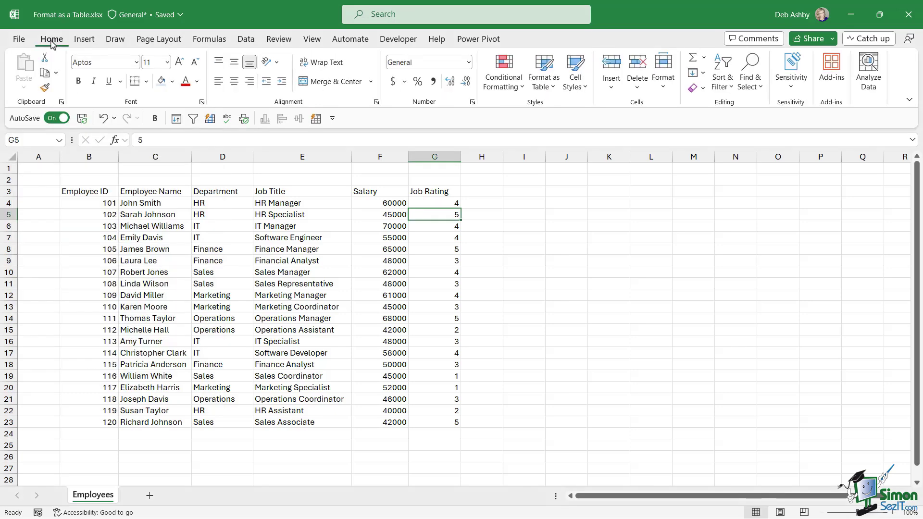
left_click(173, 82)
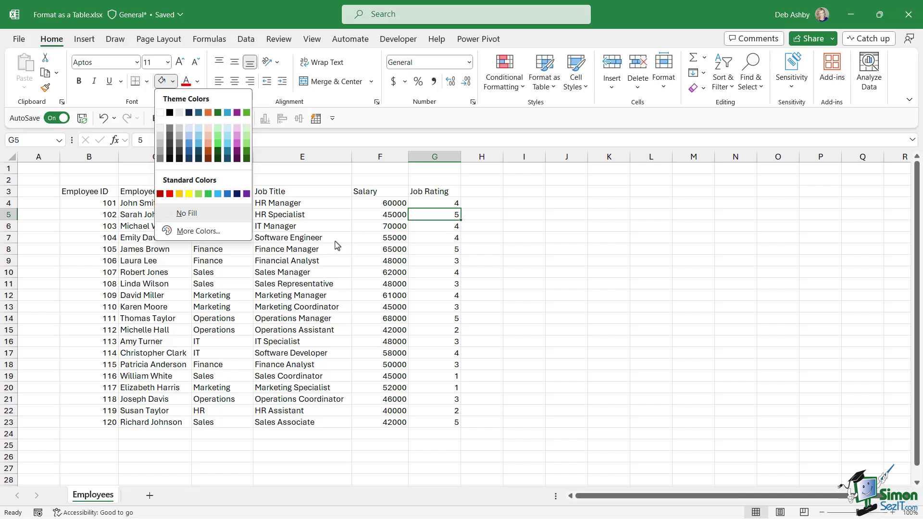
key("Escape")
left_click(320, 226)
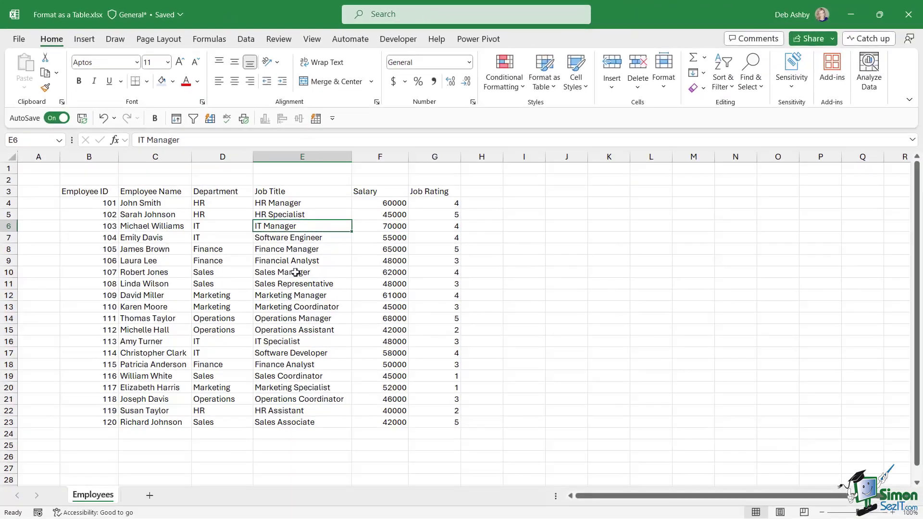
left_click(528, 487)
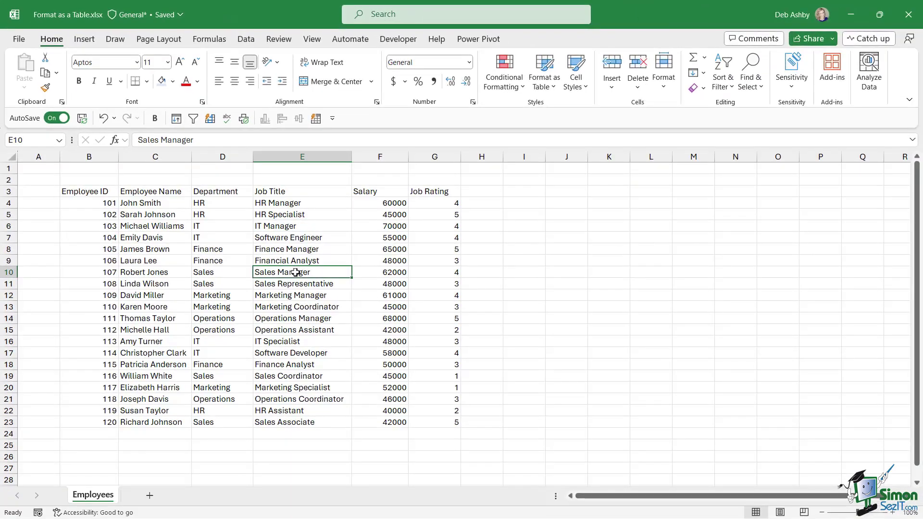
left_click(553, 87)
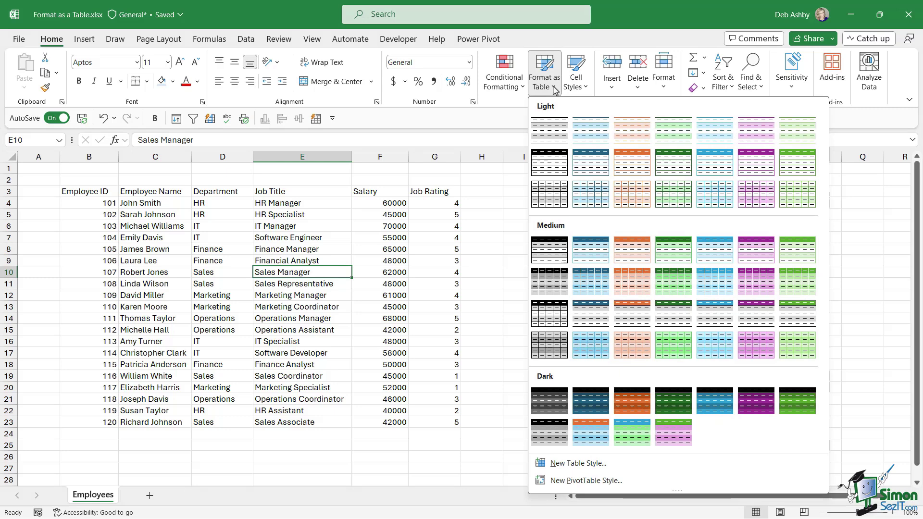
left_click(258, 230)
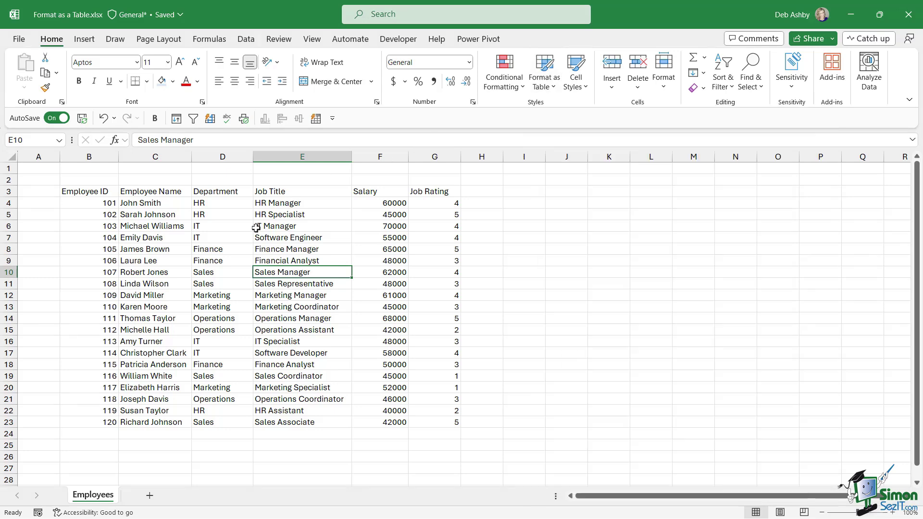
left_click(158, 39)
left_click(25, 89)
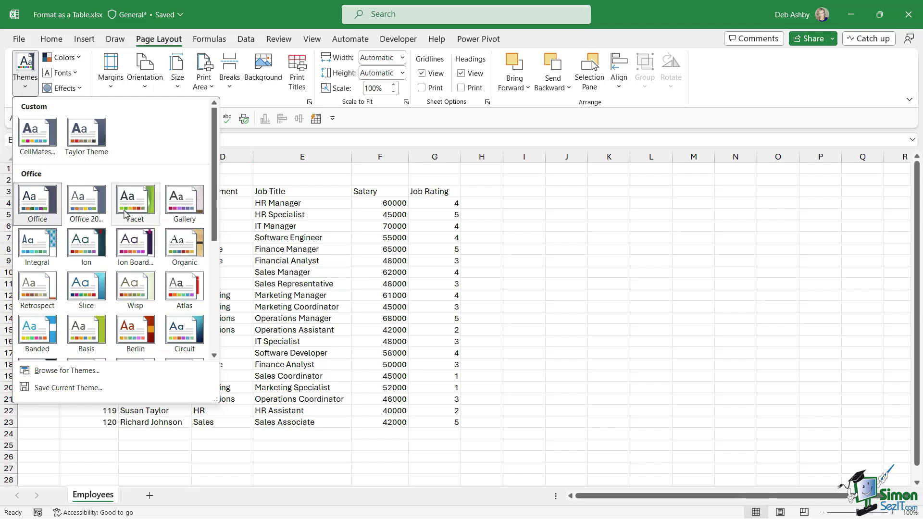
key("Escape")
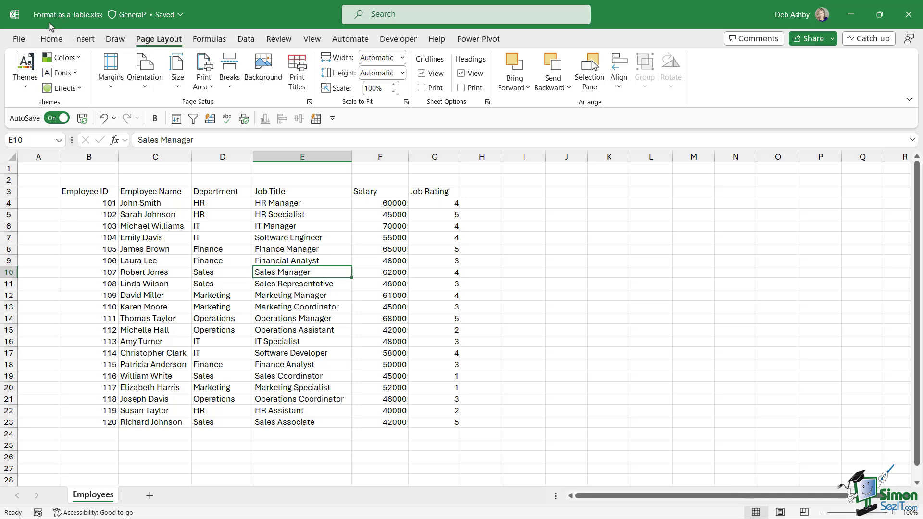
left_click(51, 39)
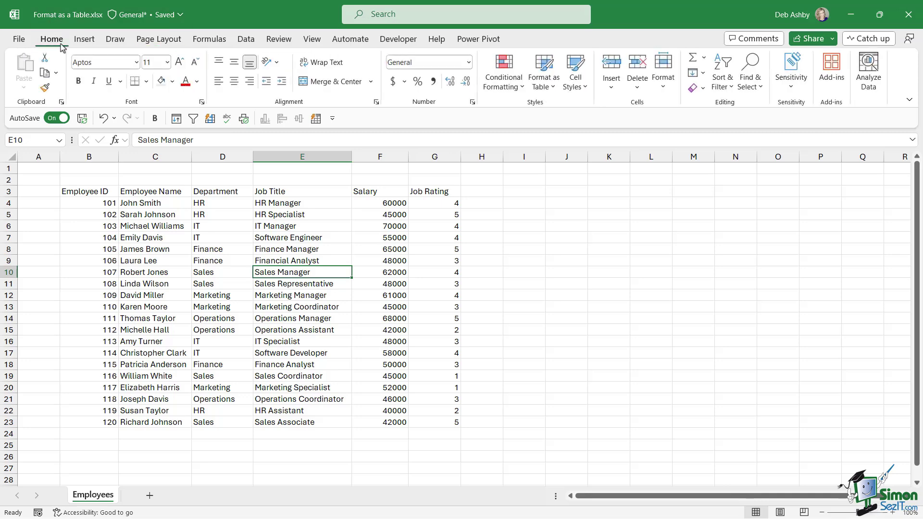
left_click(547, 87)
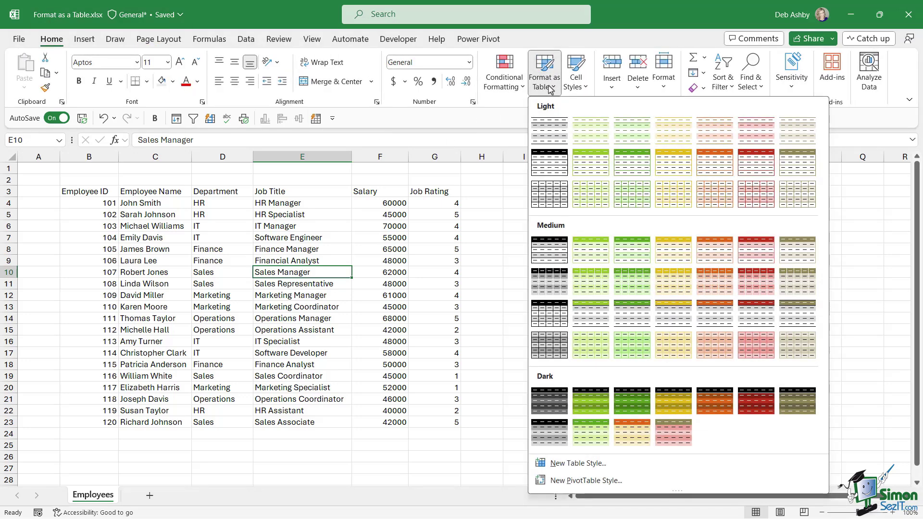
left_click(550, 88)
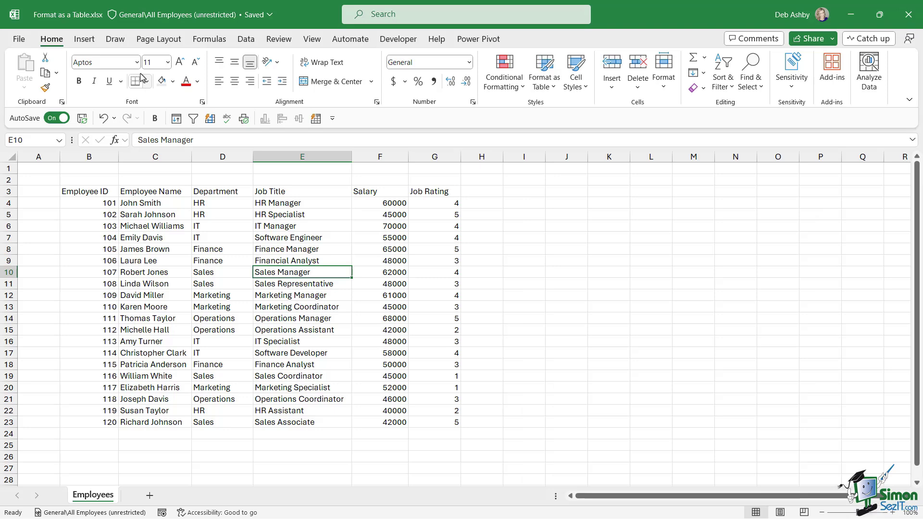
left_click(159, 39)
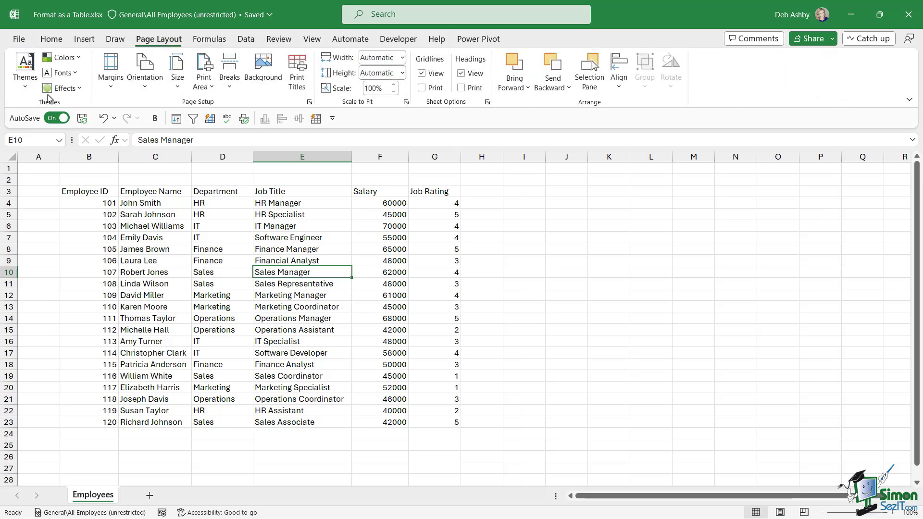
left_click(25, 80)
left_click(35, 215)
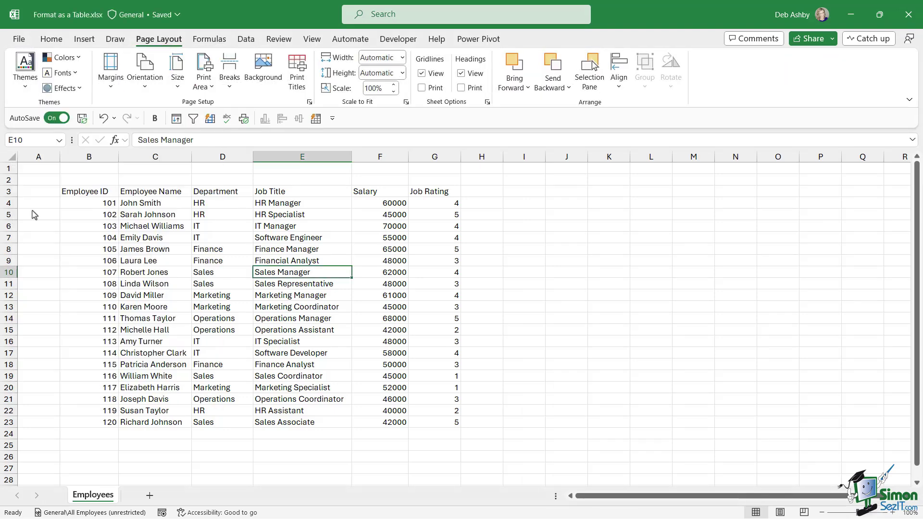
left_click(338, 216)
left_click(52, 39)
- Format B3:G23 as a table with headers in dark green Table Style Medium 4
left_click(557, 88)
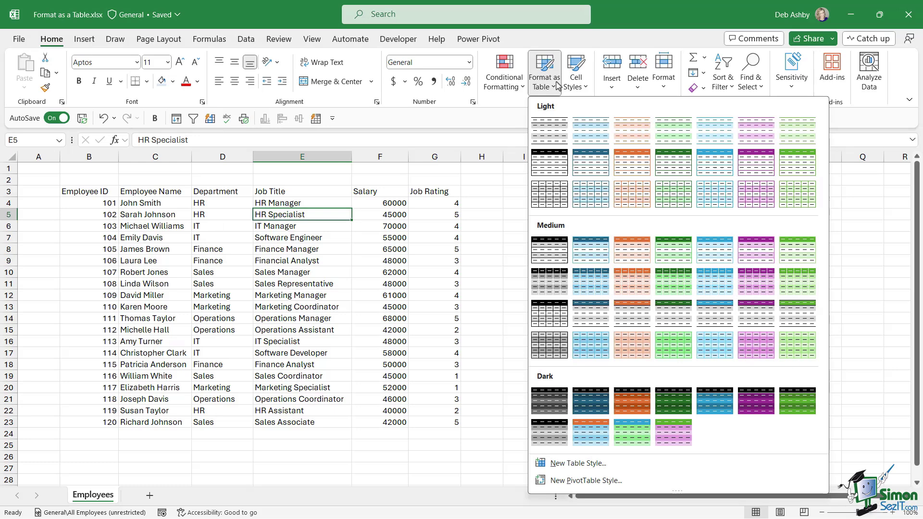
left_click(671, 255)
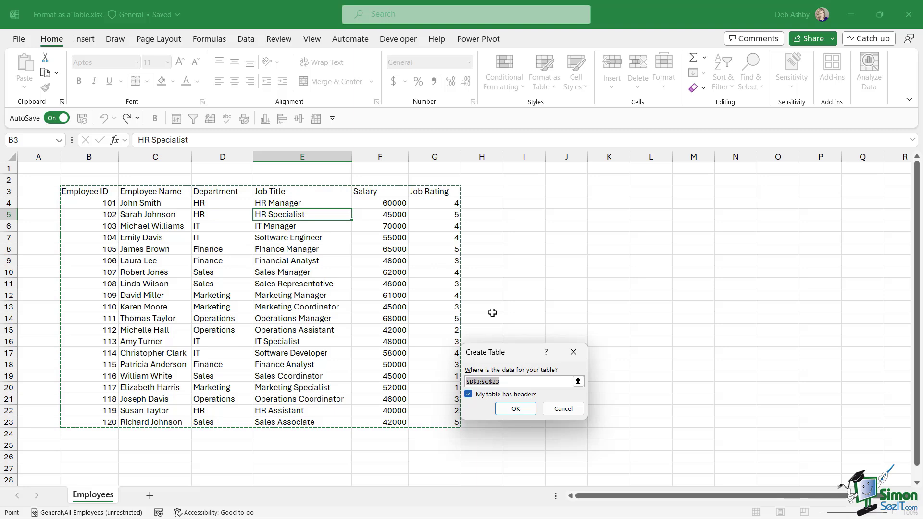
left_click(512, 408)
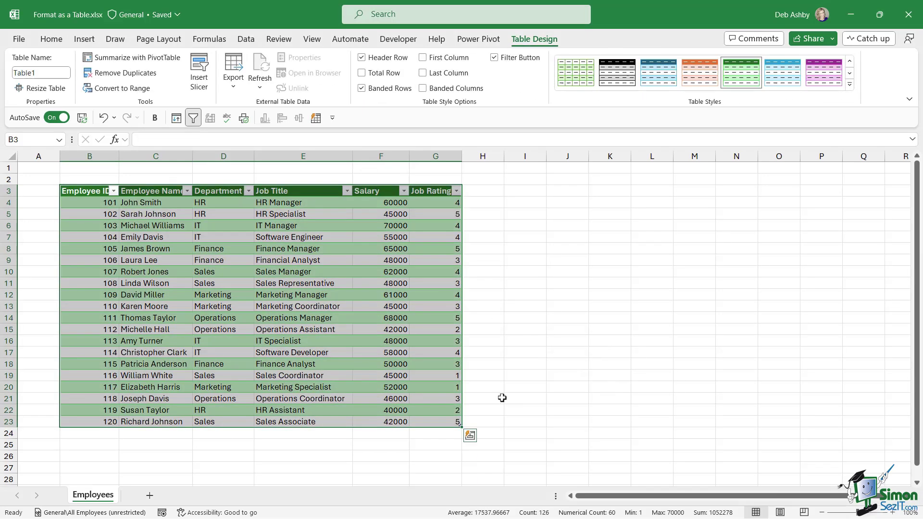
left_click(311, 240)
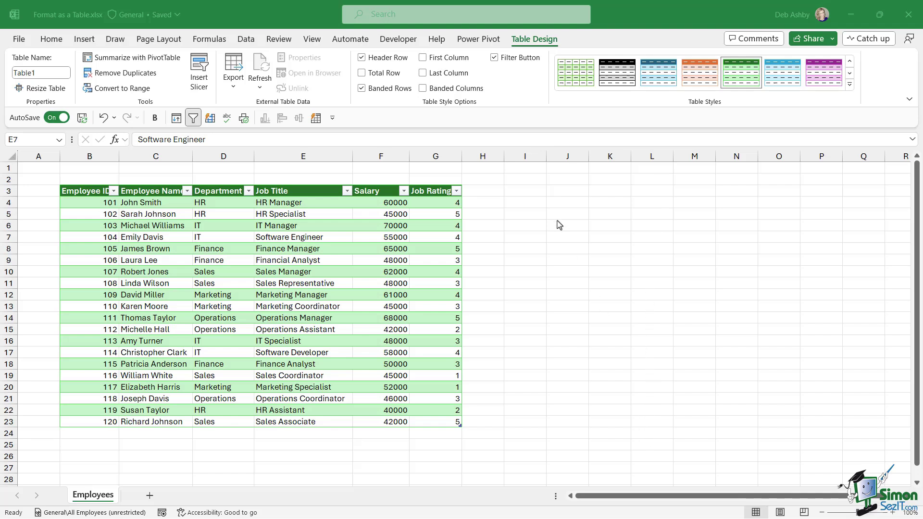
left_click(851, 87)
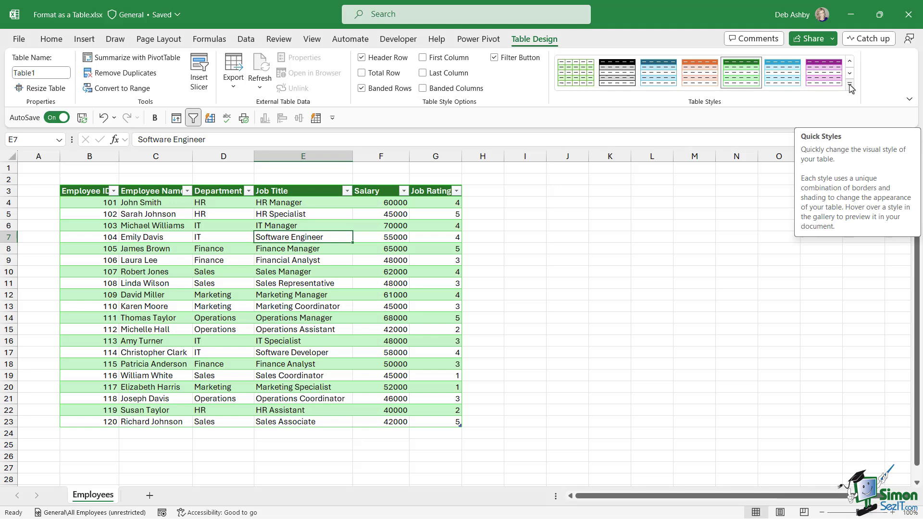
left_click(850, 87)
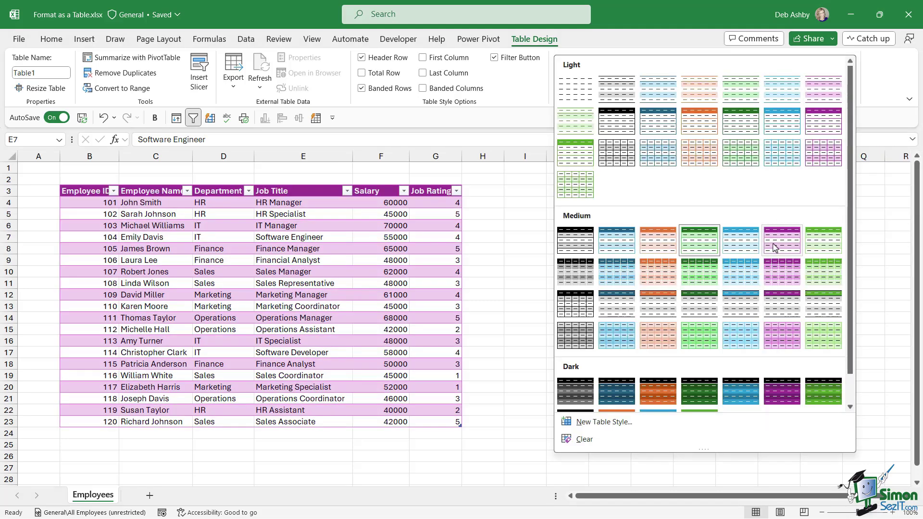
left_click(740, 249)
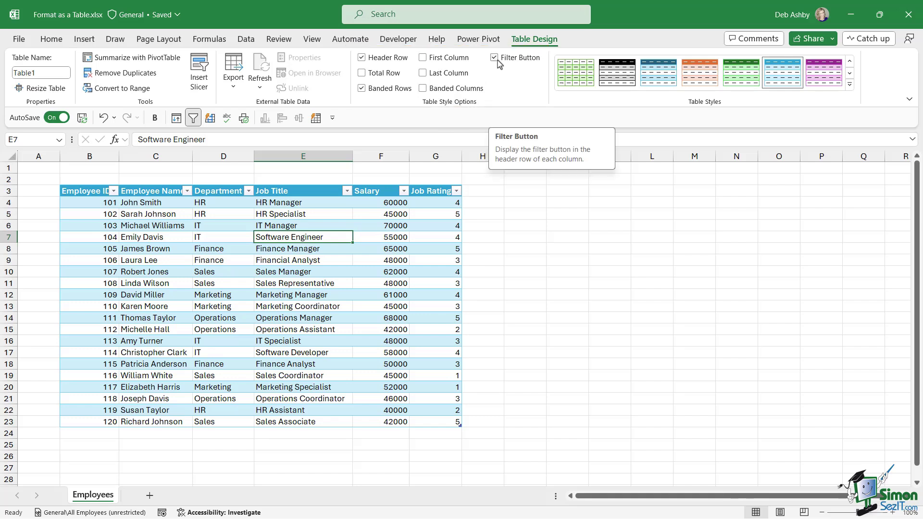
left_click(307, 217)
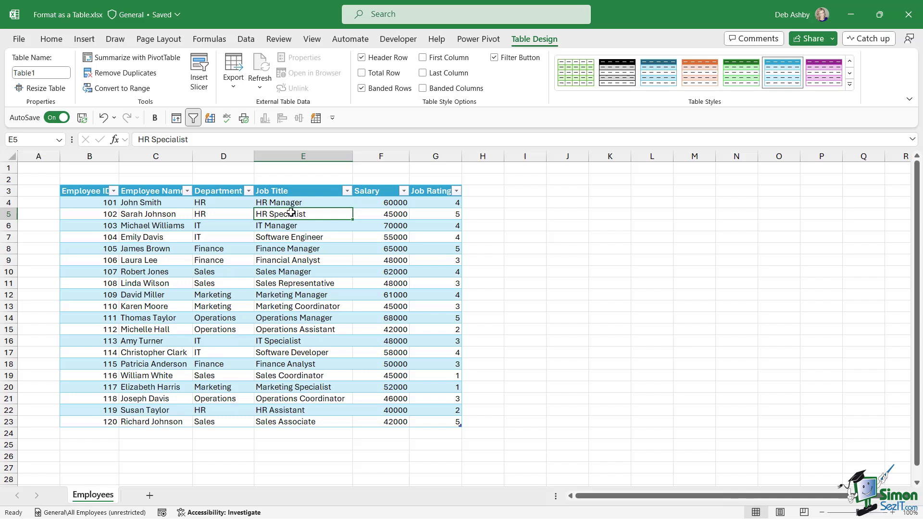
left_click(347, 191)
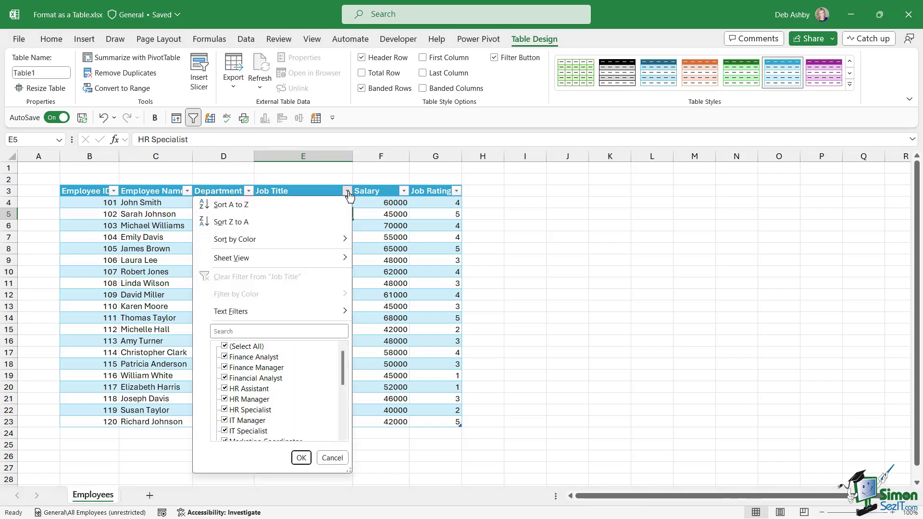
left_click(387, 224)
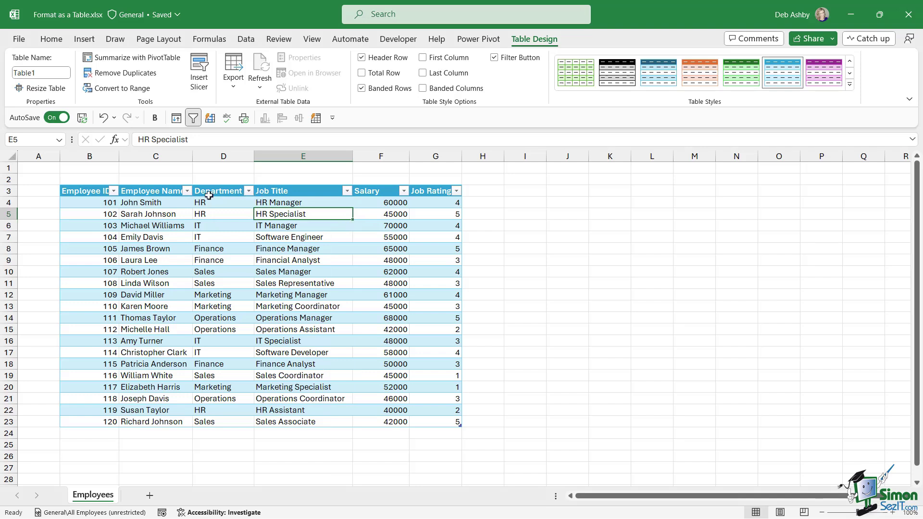
left_click(249, 193)
left_click(126, 346)
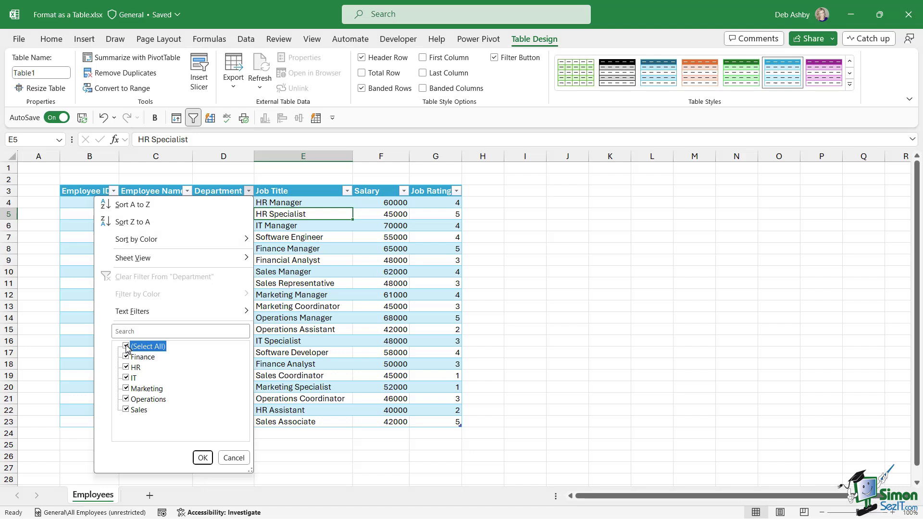
left_click(127, 368)
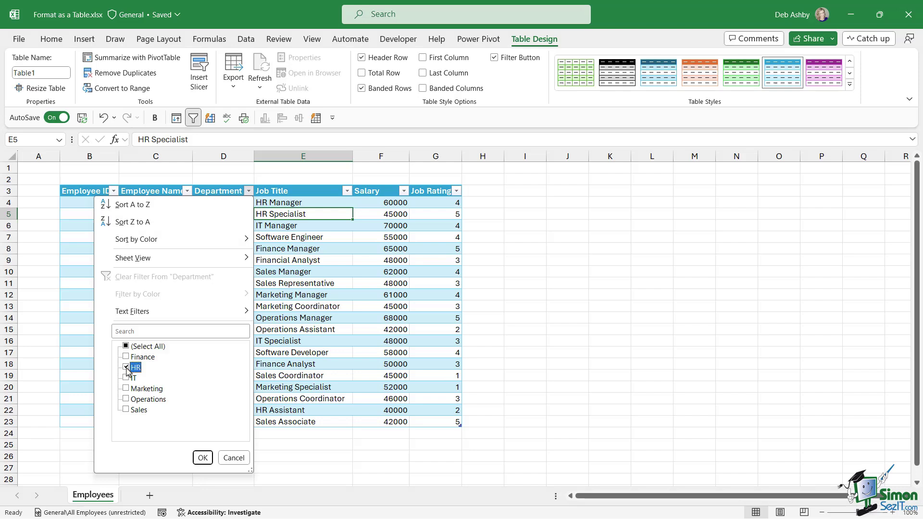
left_click(203, 458)
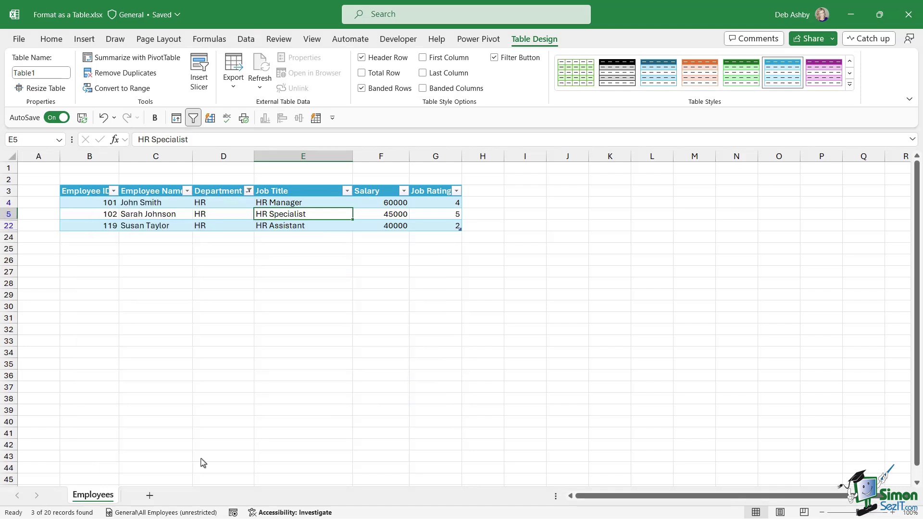
left_click(249, 192)
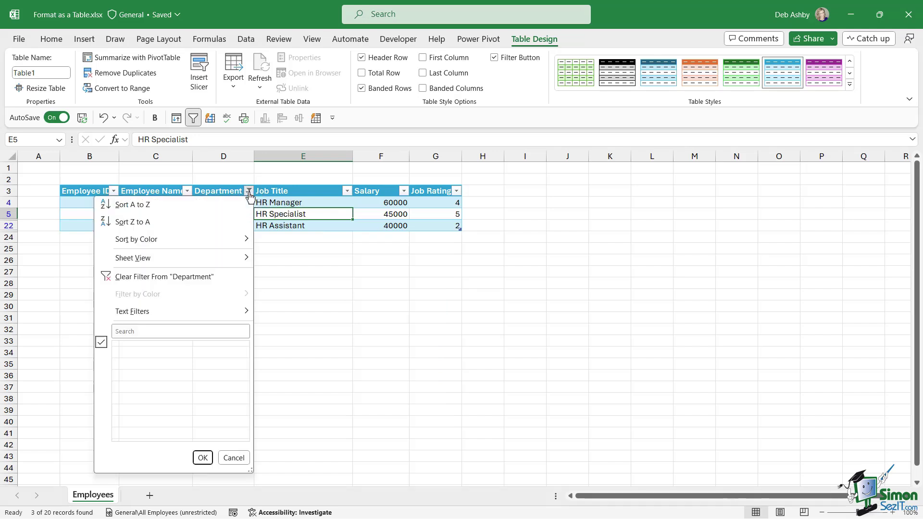
left_click(155, 278)
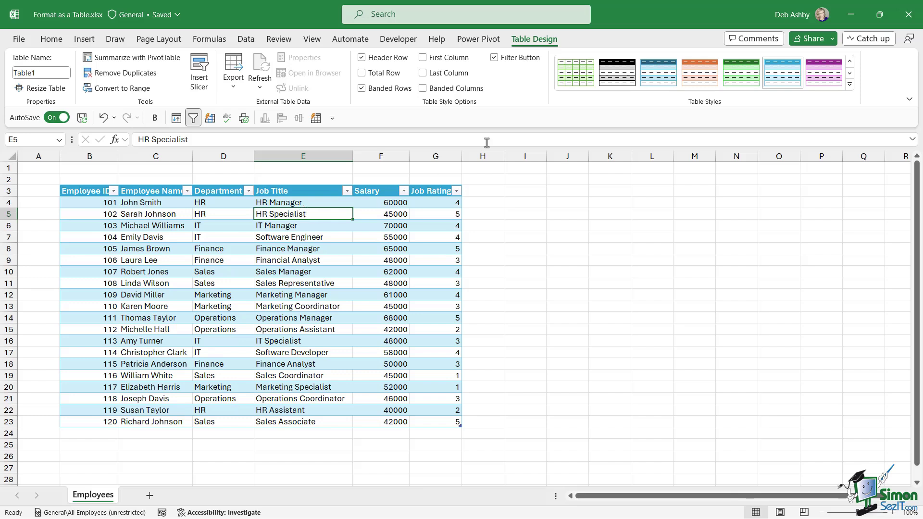
left_click(493, 60)
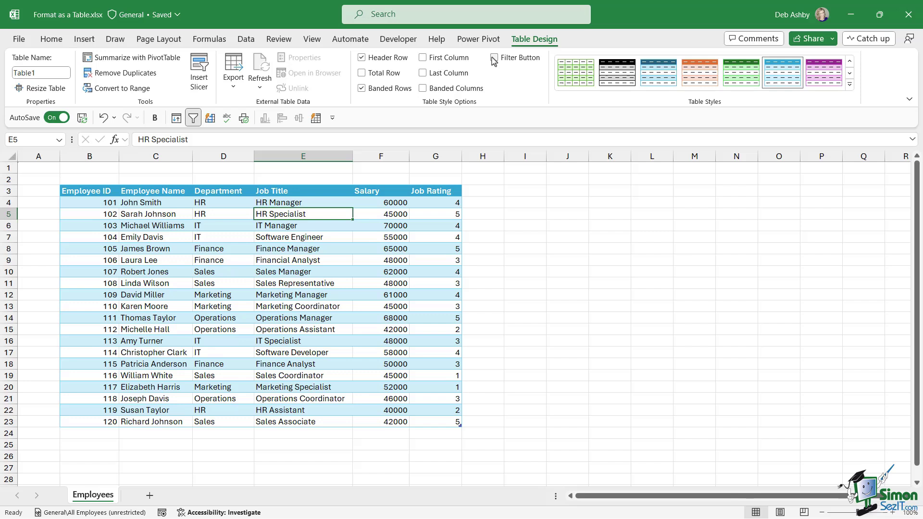
left_click(494, 60)
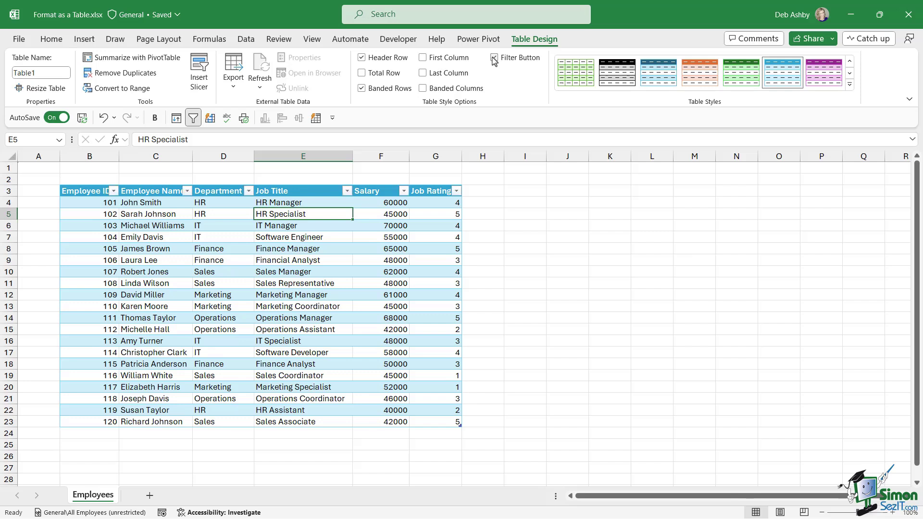
left_click(362, 58)
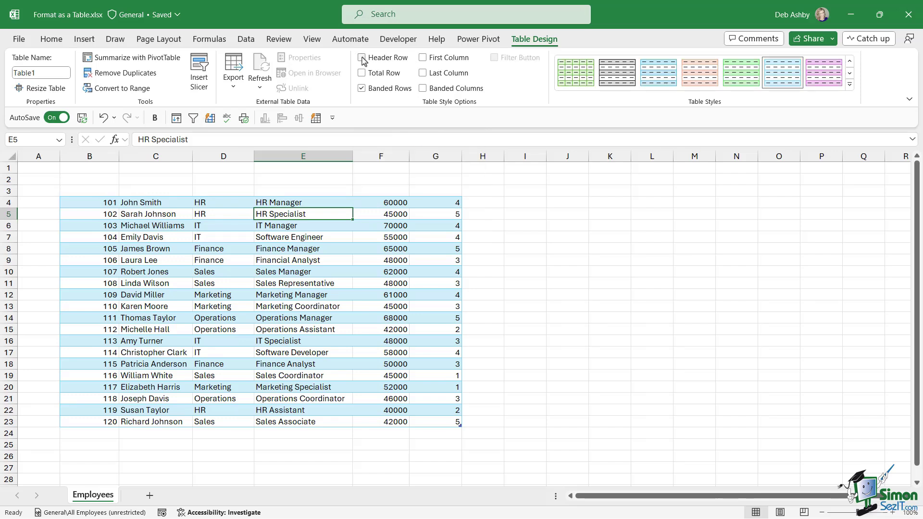
left_click(361, 58)
left_click(362, 59)
left_click(362, 59)
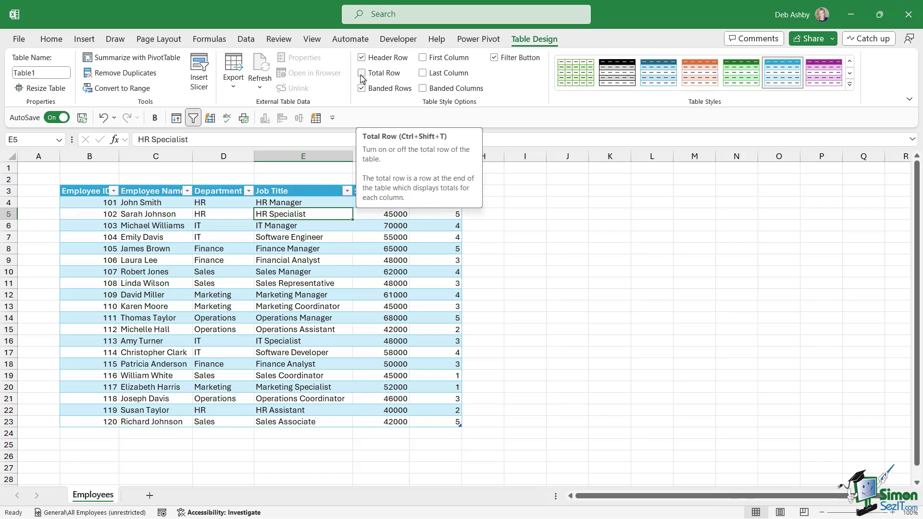
- Turn on the Total row, then select the Job Rating and Salary values to compare their sums
left_click(361, 74)
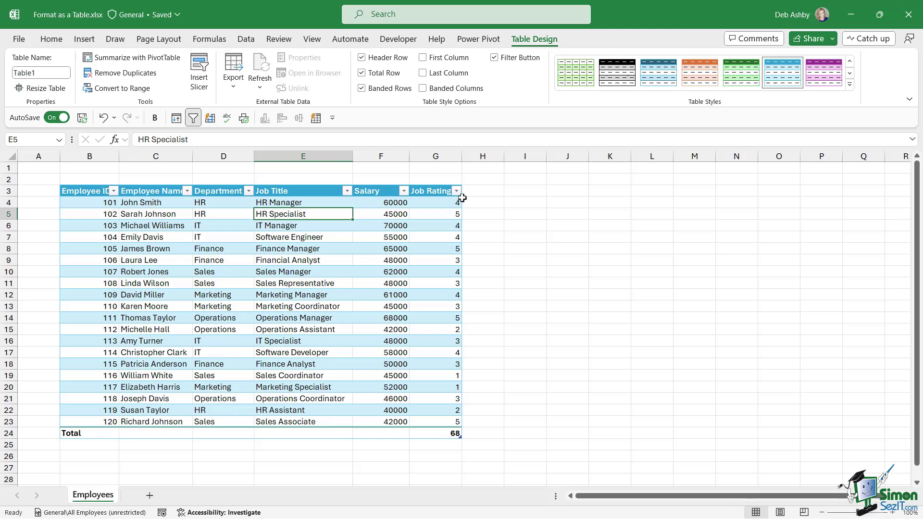
left_click(480, 375)
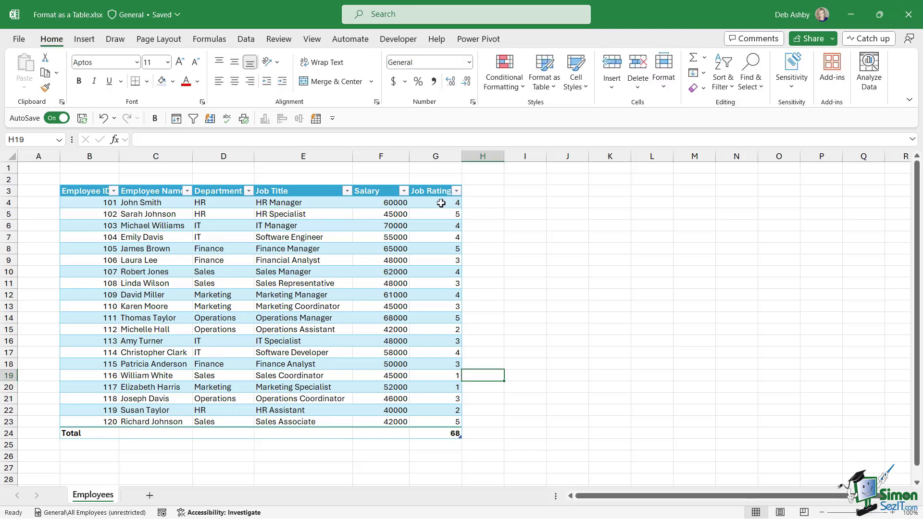
left_click_drag(439, 202, 439, 421)
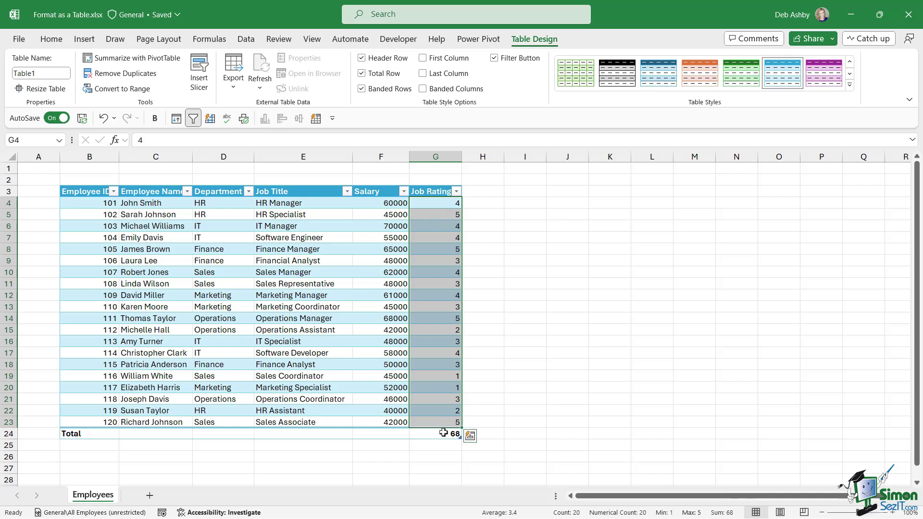
left_click_drag(379, 202, 377, 421)
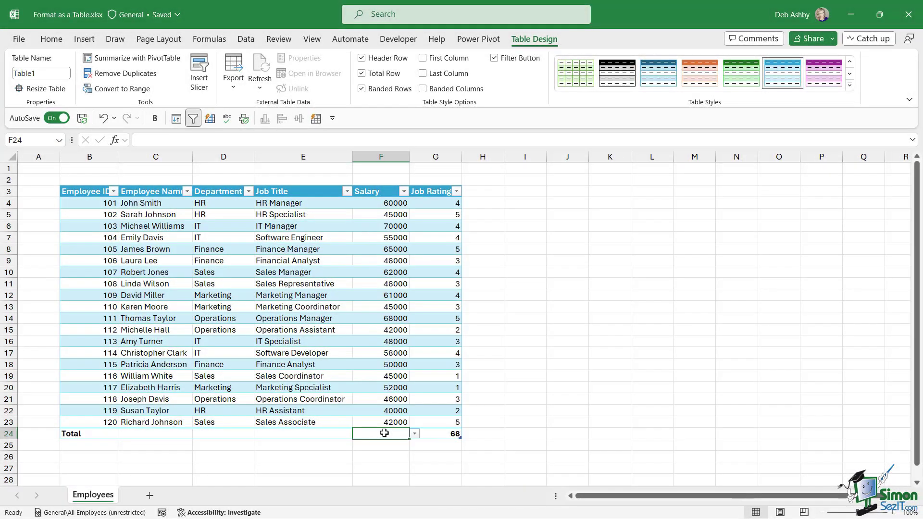
- Set the Salary total in F24 to Sum, then to Average (52500)
left_click(414, 435)
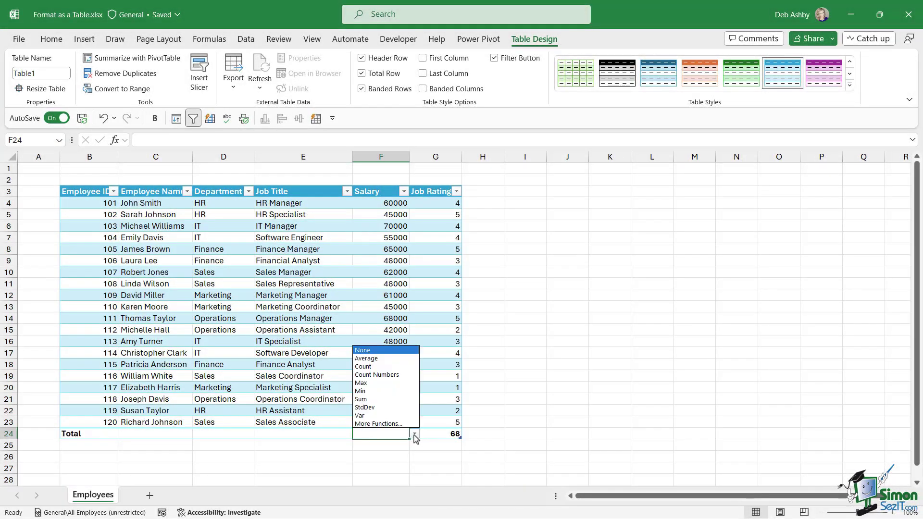
left_click(381, 401)
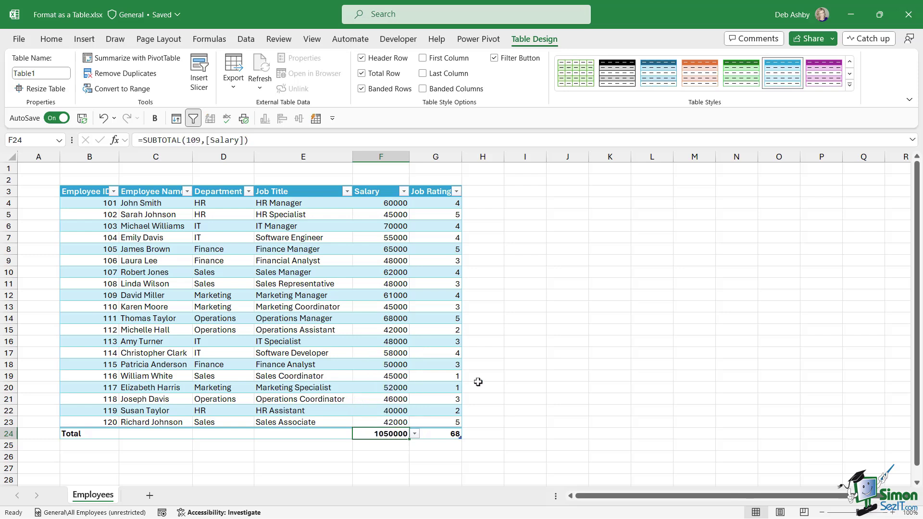
left_click(414, 435)
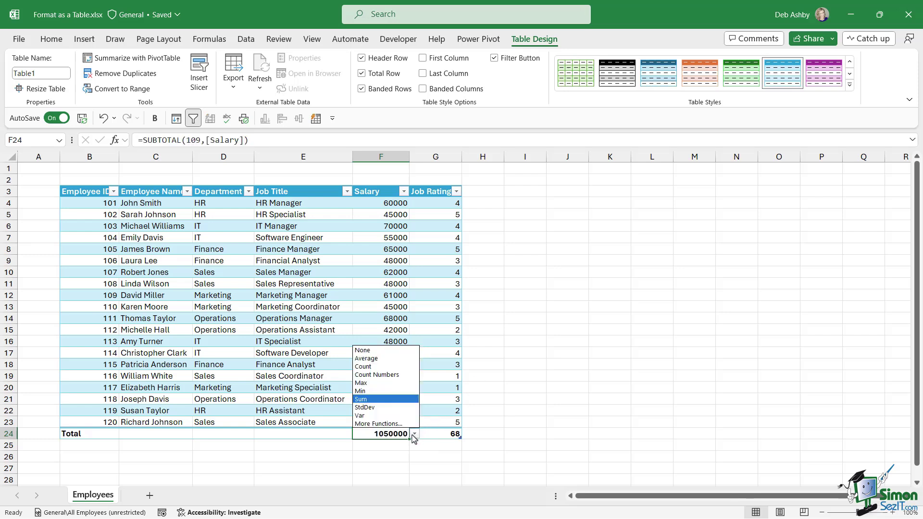
left_click(381, 363)
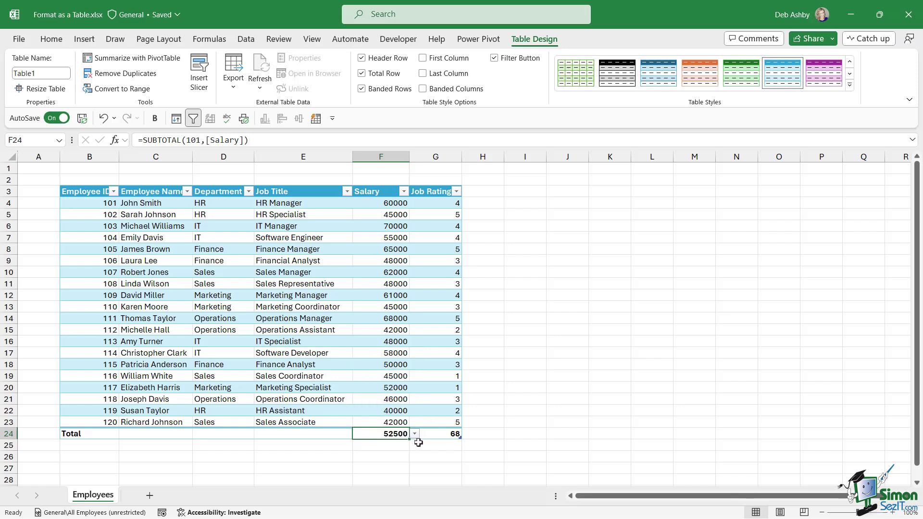
- Set the Job Rating total in G24 to None and reselect the Salary total cell F24
left_click(435, 435)
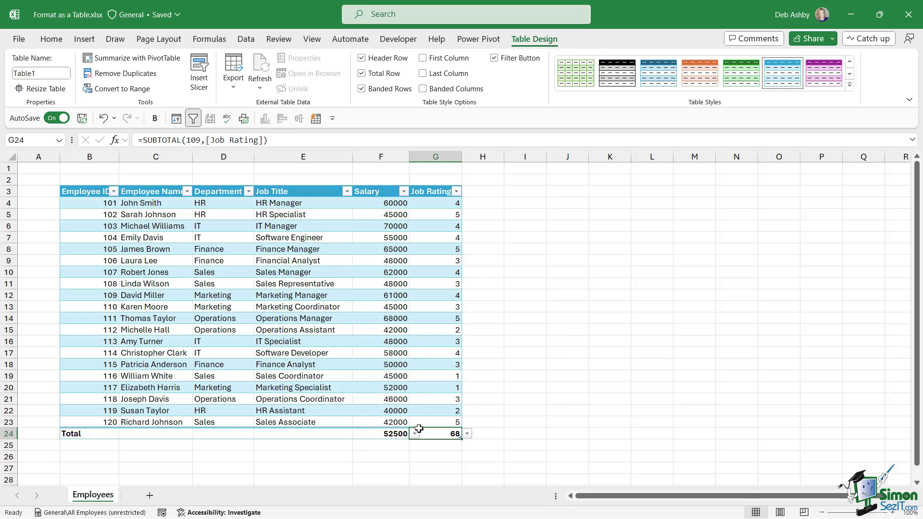
left_click(466, 434)
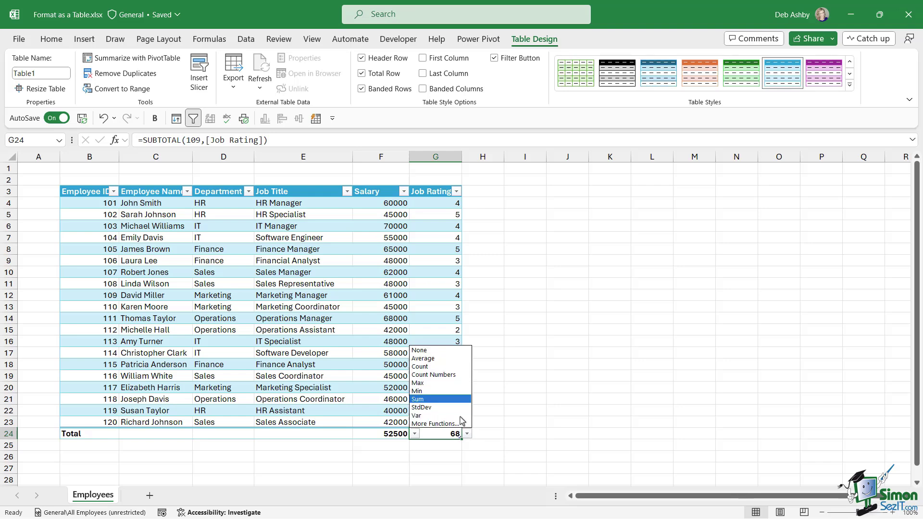
left_click(447, 356)
left_click(523, 411)
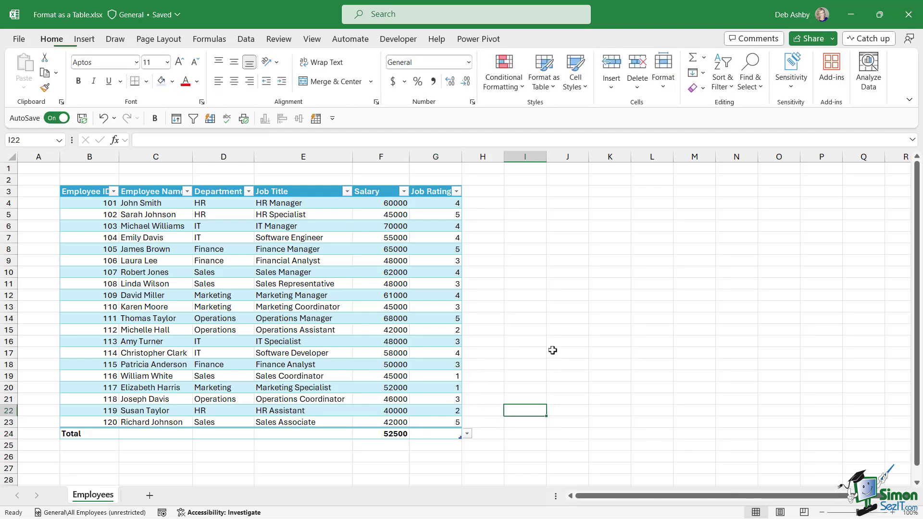
left_click(397, 435)
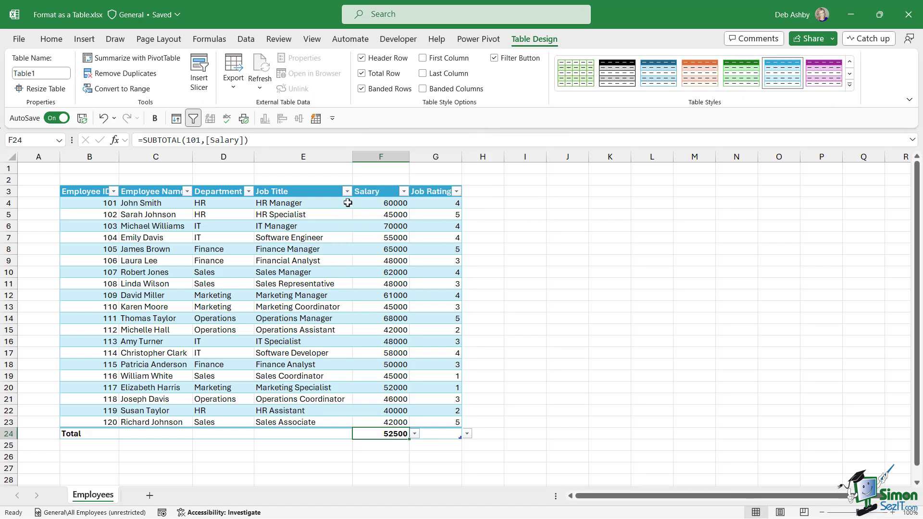
- Remove the Total row, then try banded columns instead of banded rows
left_click(361, 75)
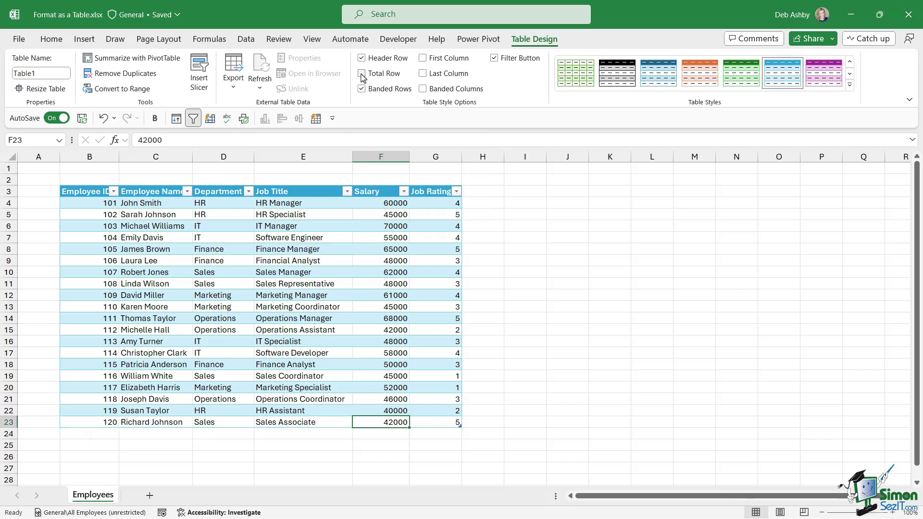
left_click(312, 249)
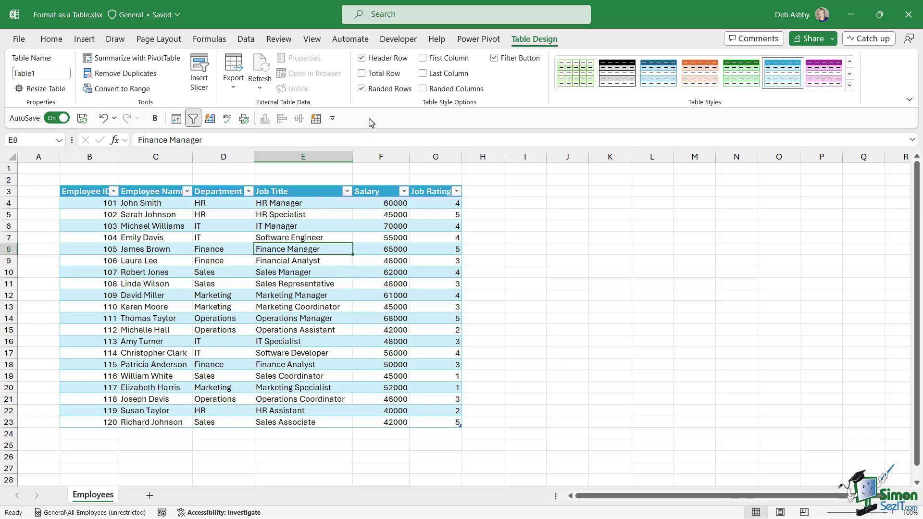
left_click(362, 90)
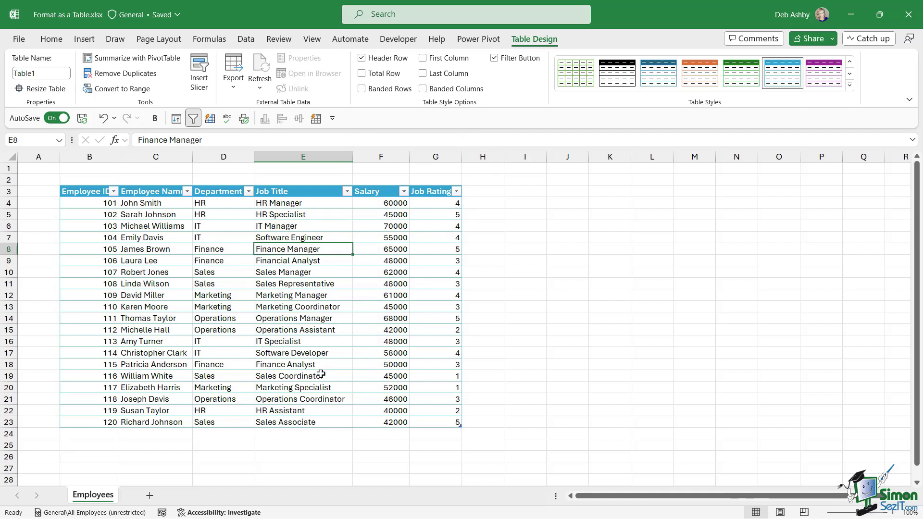
left_click(423, 89)
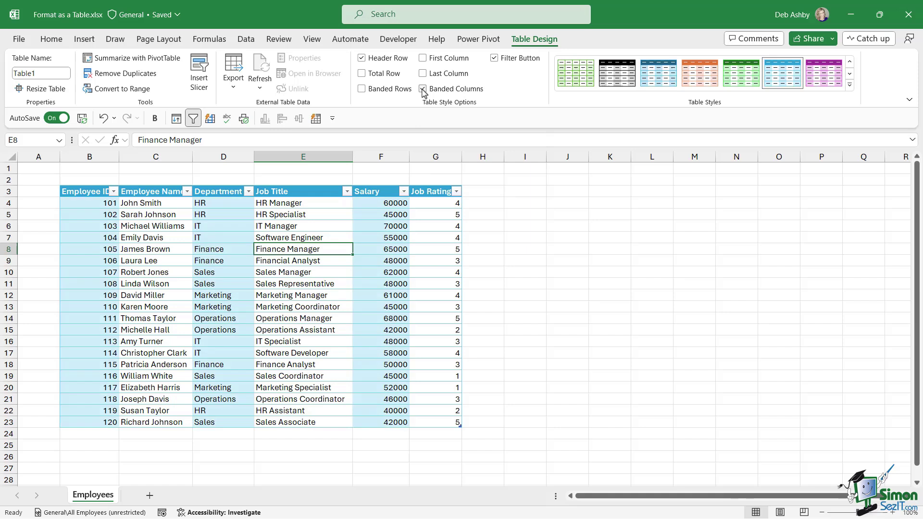
left_click(423, 89)
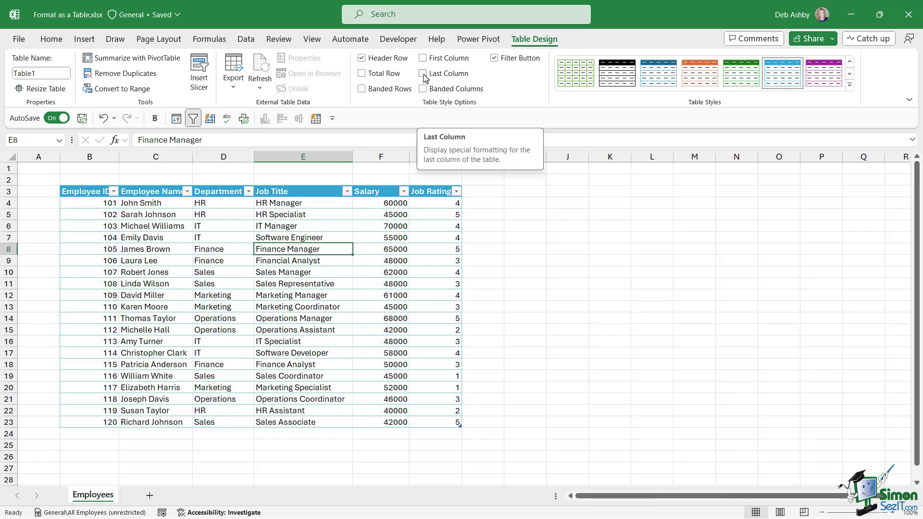
- Try bolding the Last Column and First Column, then restore only Banded Rows
left_click(423, 74)
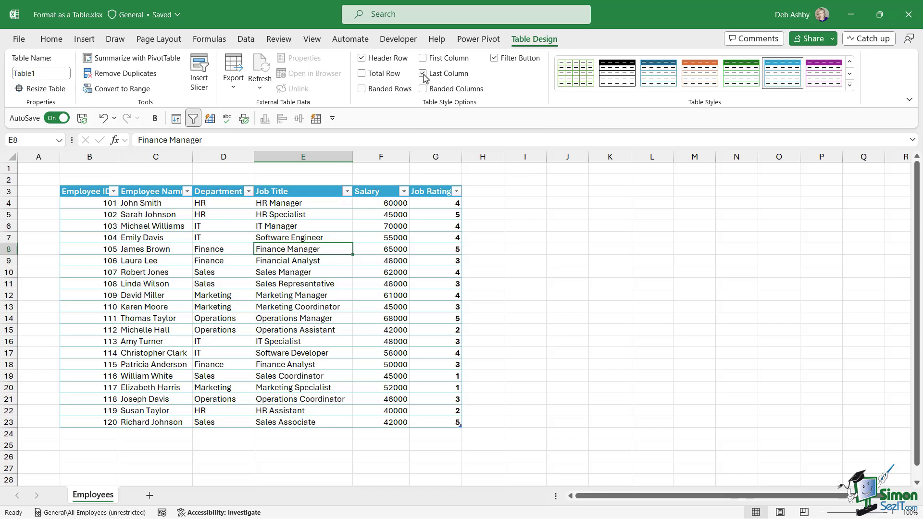
left_click(423, 73)
left_click(423, 58)
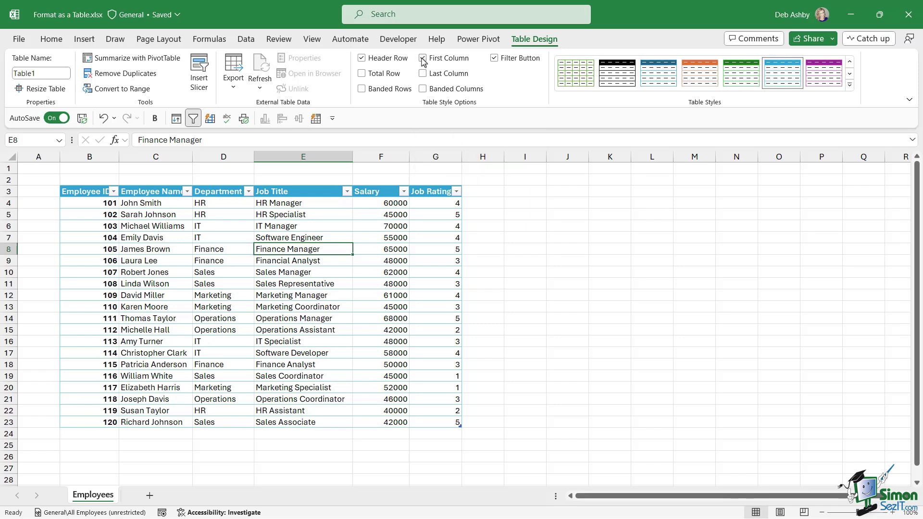
left_click(423, 58)
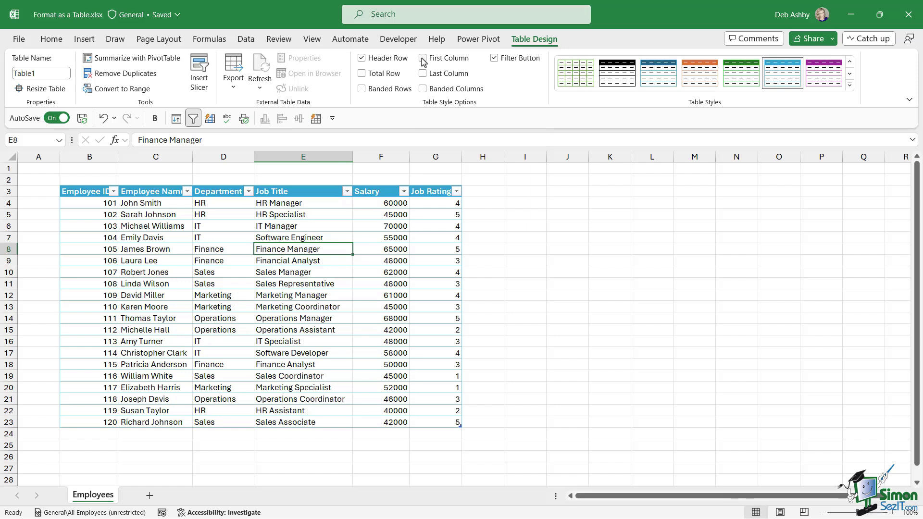
left_click(362, 89)
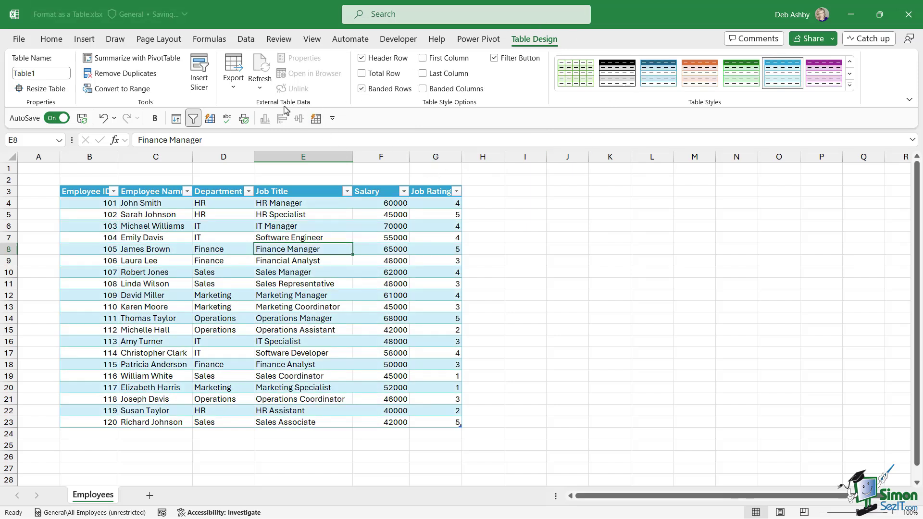
left_click(233, 90)
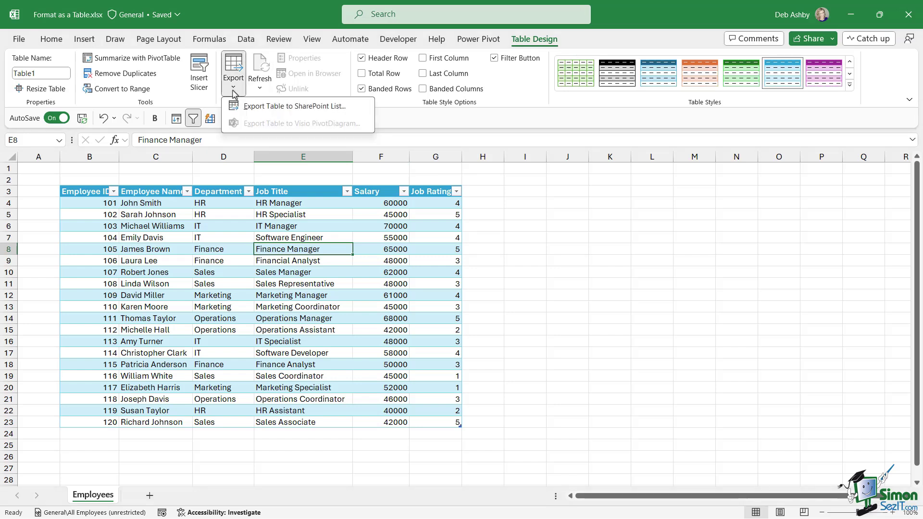
left_click(436, 126)
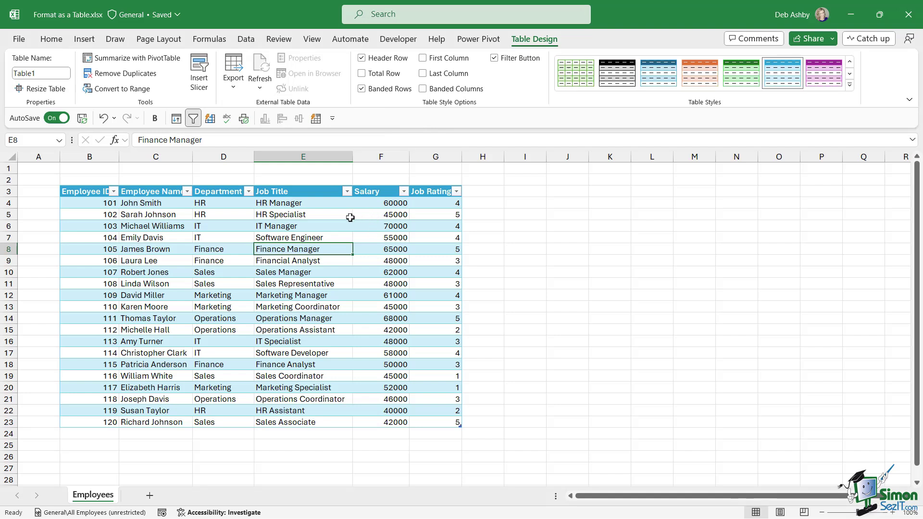
left_click(262, 86)
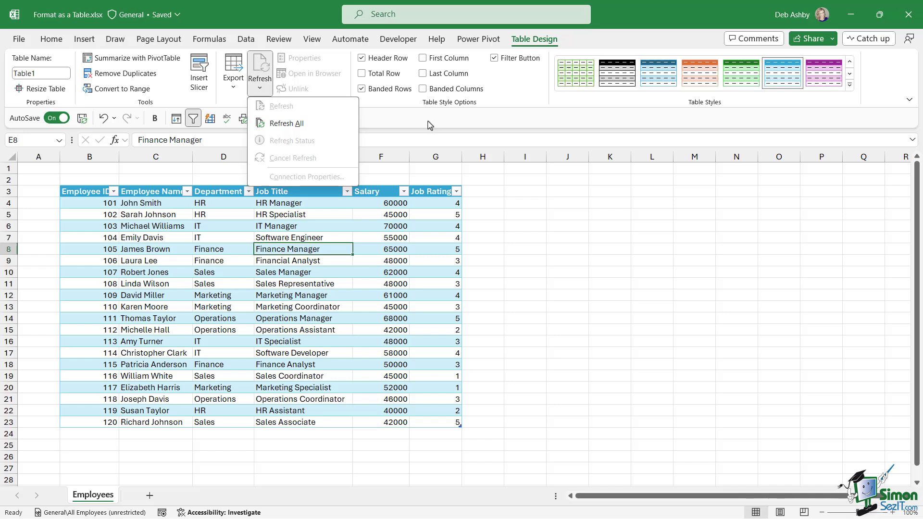
left_click(429, 125)
left_click(260, 89)
left_click(417, 126)
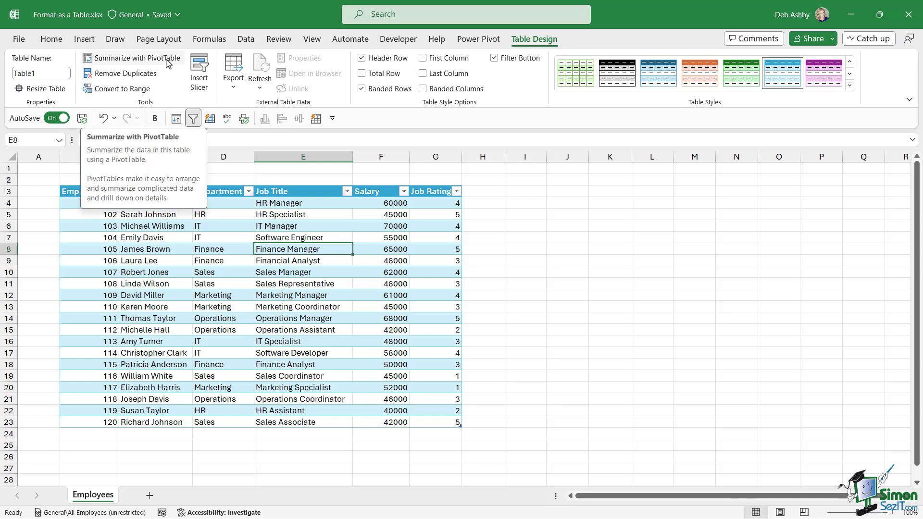
- Convert Table1 to a normal range, confirming with Yes, then check cells in column E
left_click(306, 271)
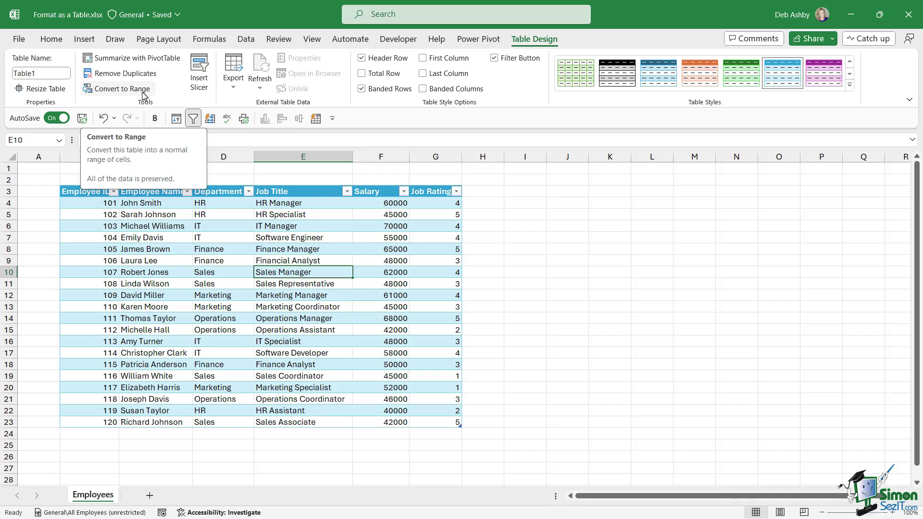
left_click(321, 236)
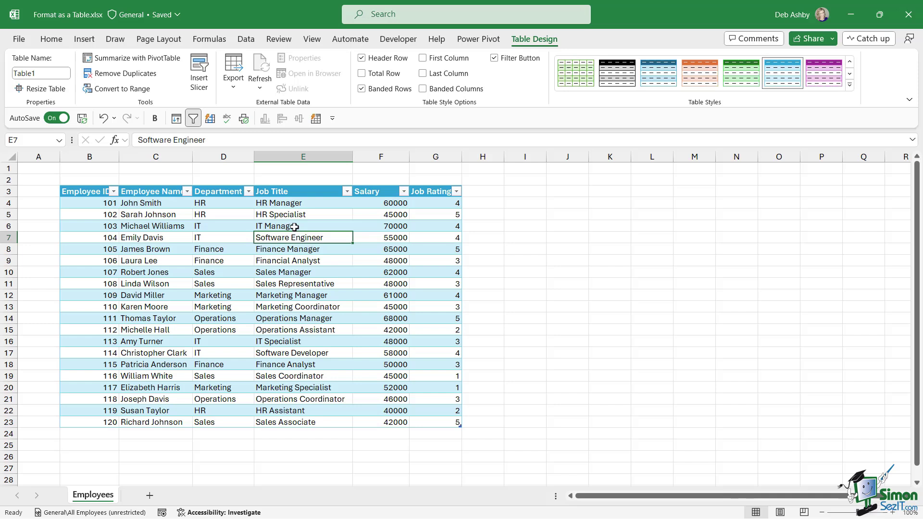
left_click(135, 93)
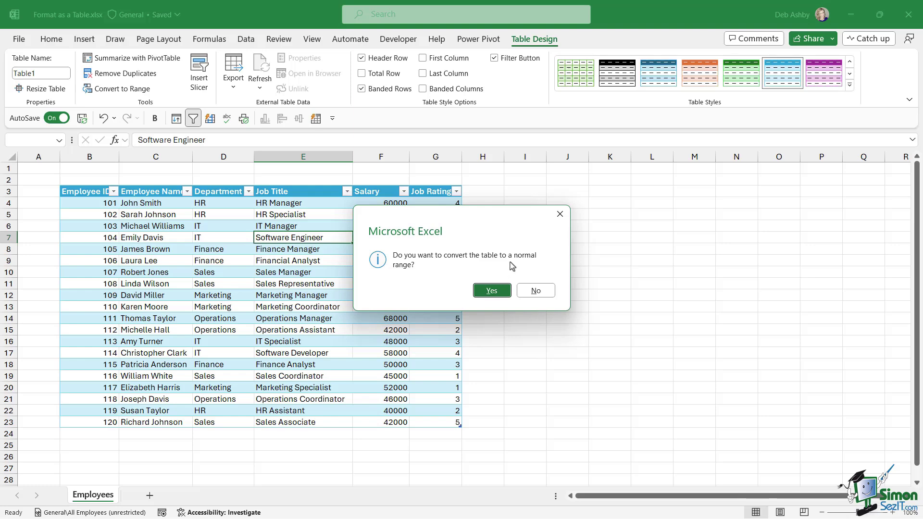
left_click(495, 297)
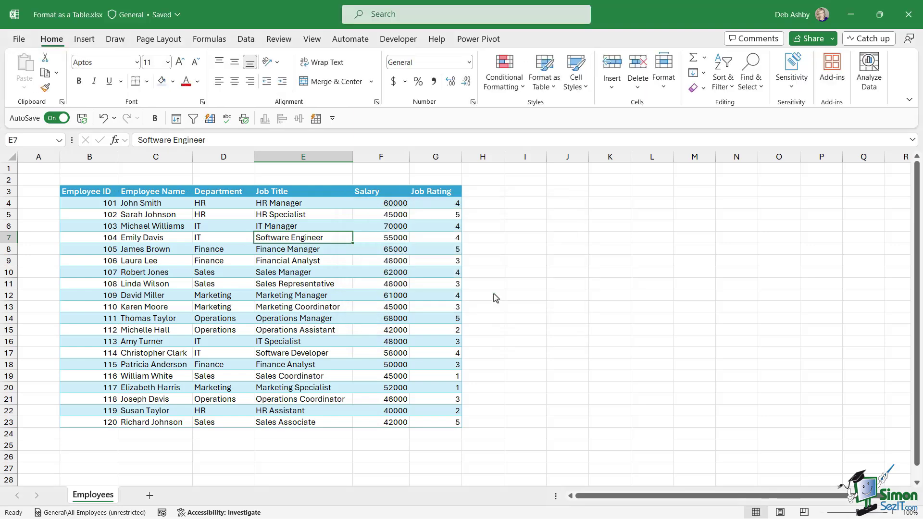
left_click(316, 284)
left_click(319, 339)
left_click(258, 238)
left_click(318, 263)
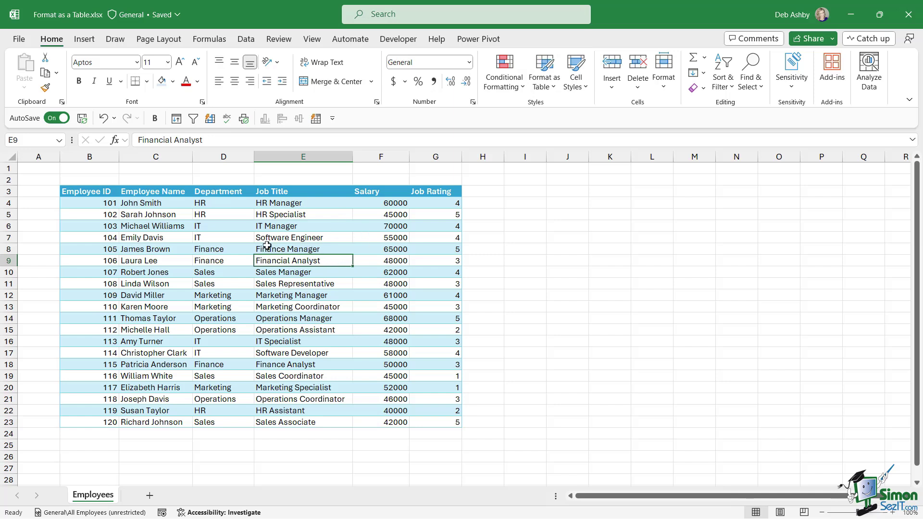
left_click(316, 237)
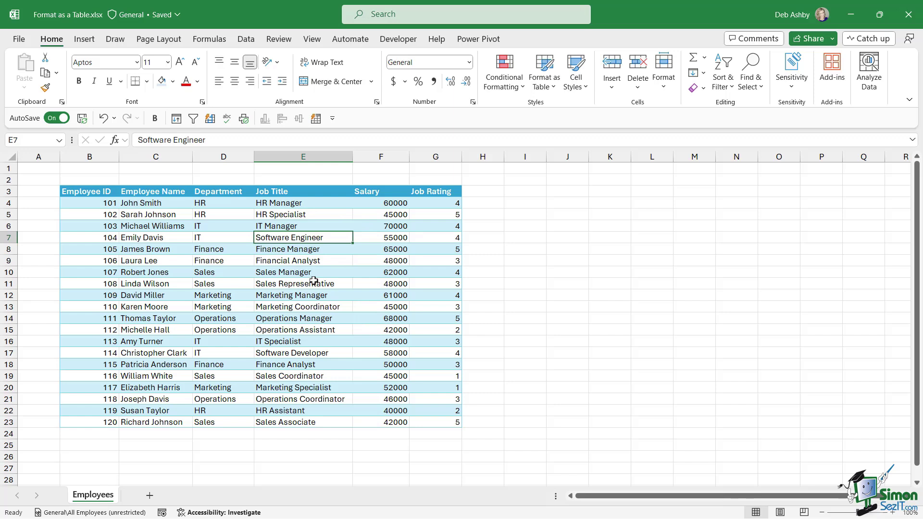
- Select the employee data B3:G23 with Ctrl+A and clear all its formats
key("ctrl+a")
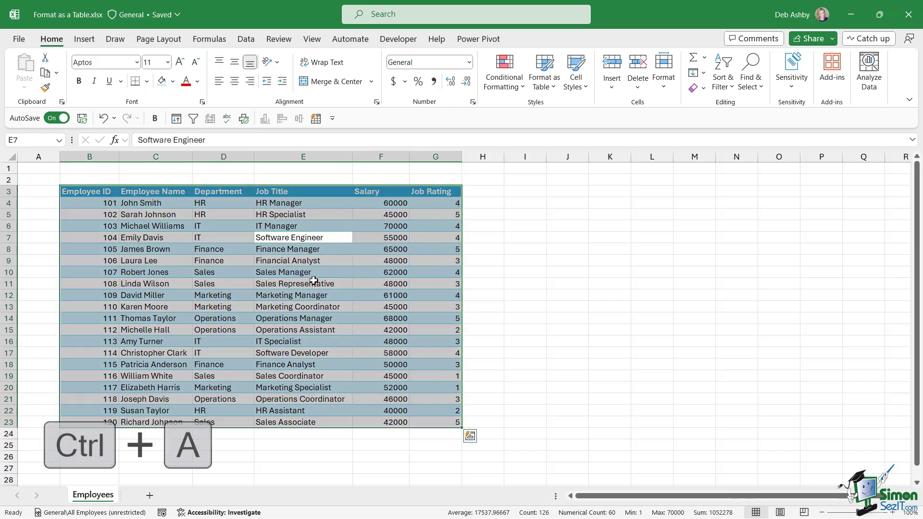
left_click(704, 89)
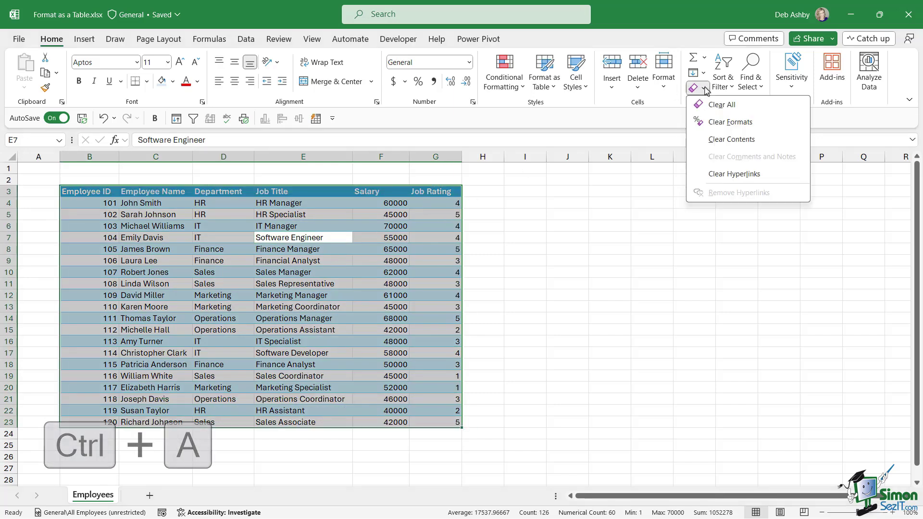
left_click(724, 123)
left_click(325, 284)
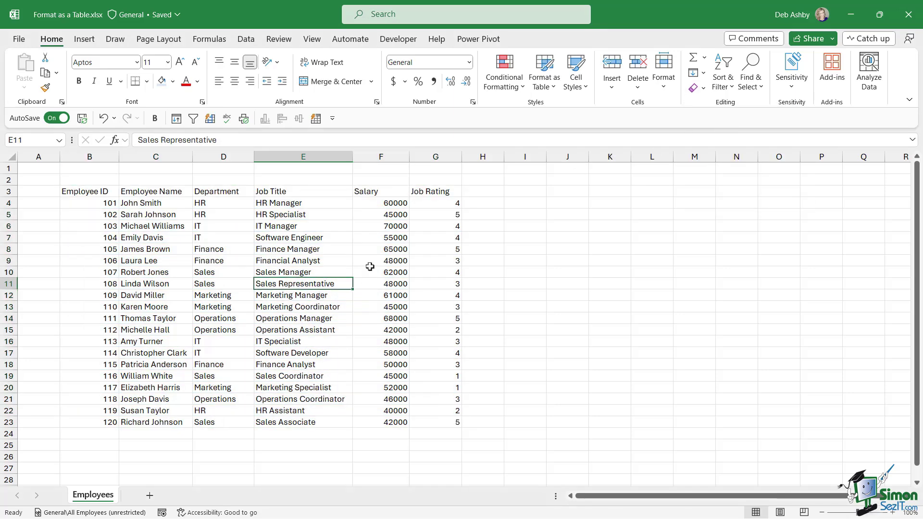
left_click(311, 252)
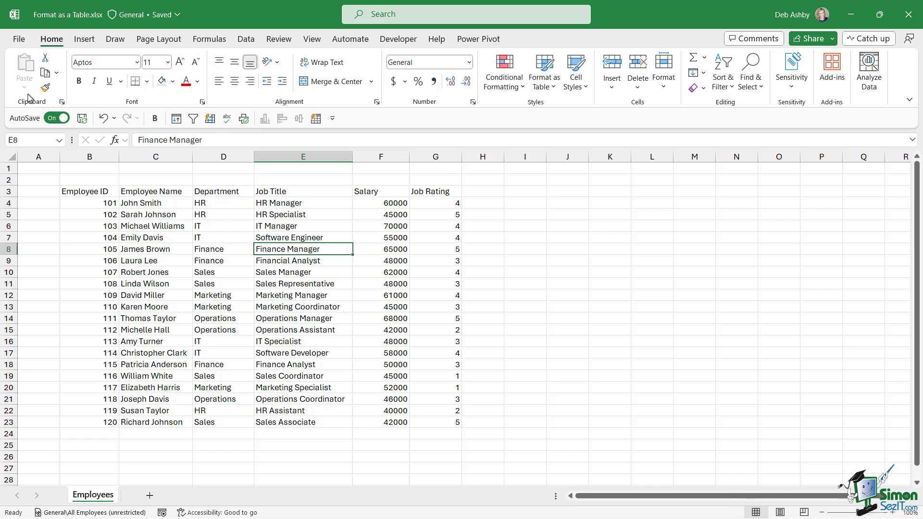
- Recreate the B3:G23 table with Ctrl+T and headers, producing blue banded Table2
left_click(552, 82)
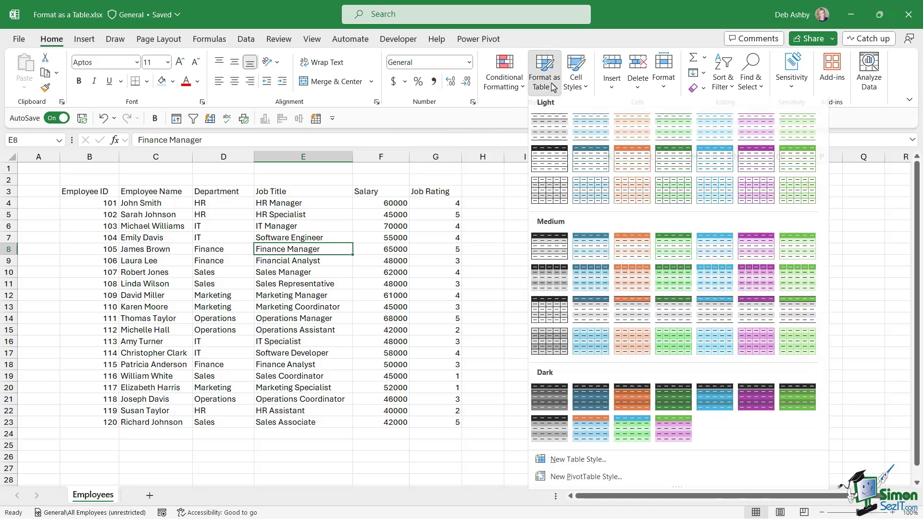
left_click(380, 240)
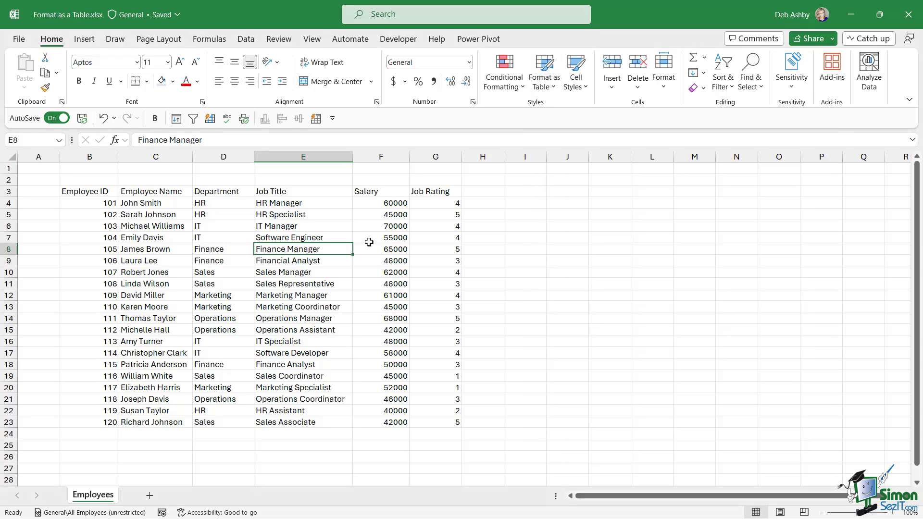
left_click(315, 239)
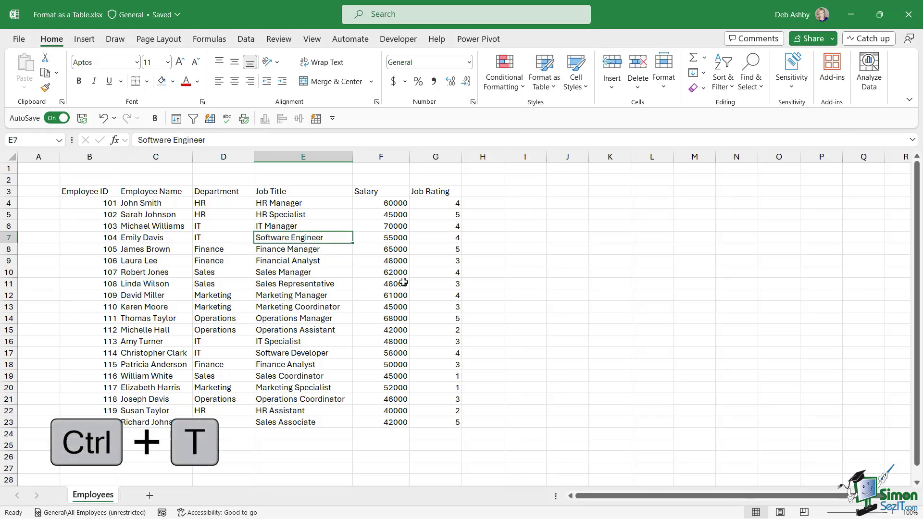
key("ctrl+t")
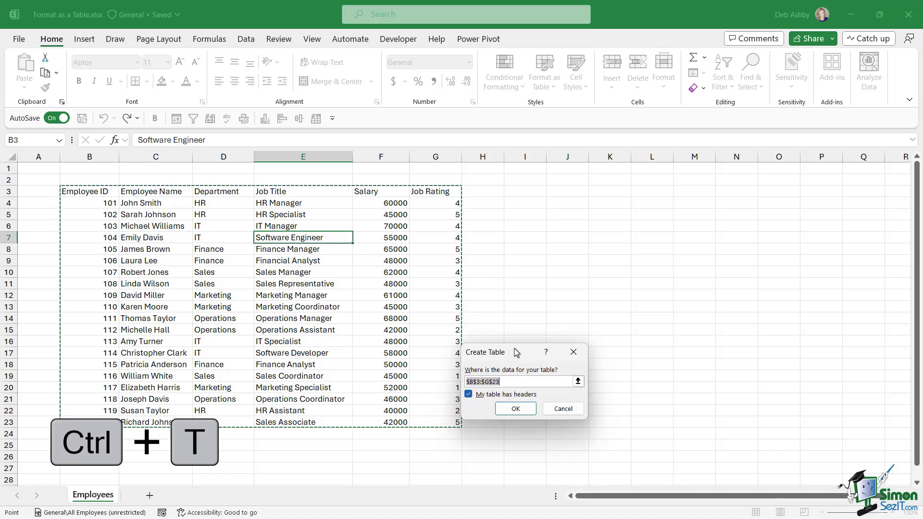
left_click_drag(517, 353, 523, 197)
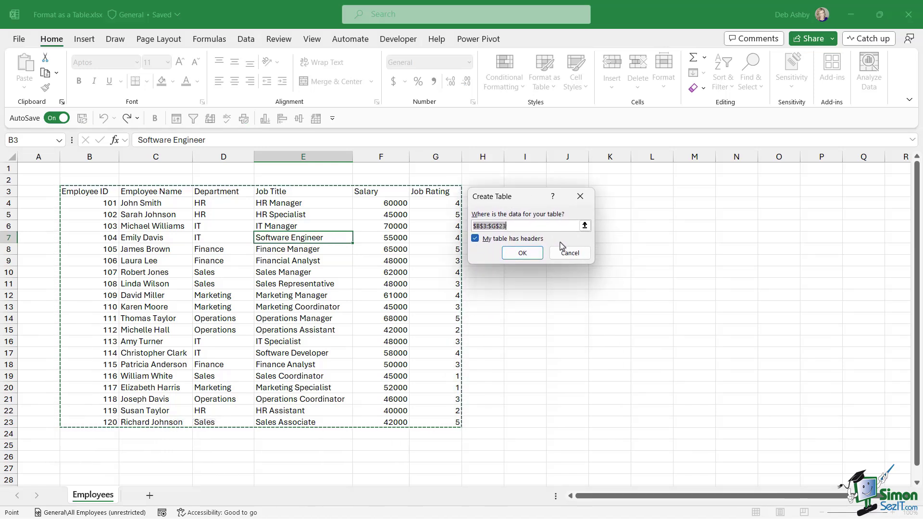
left_click(529, 255)
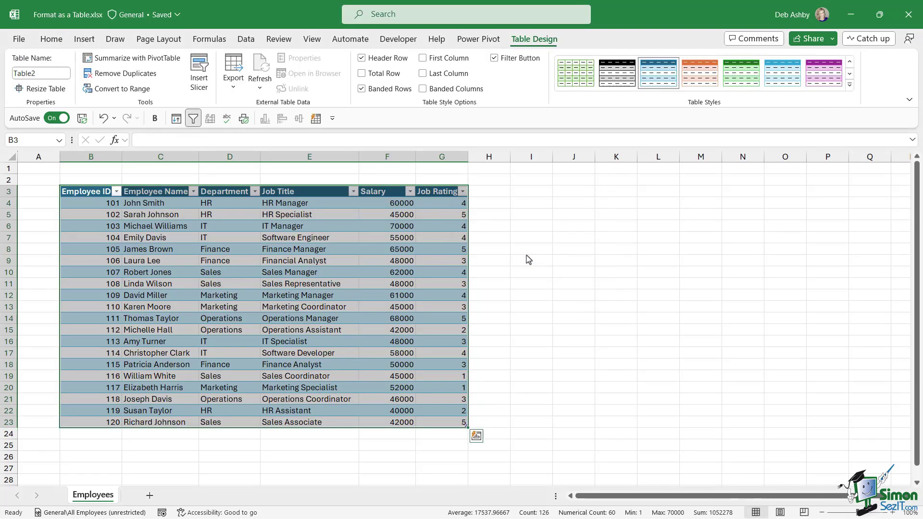
left_click(332, 281)
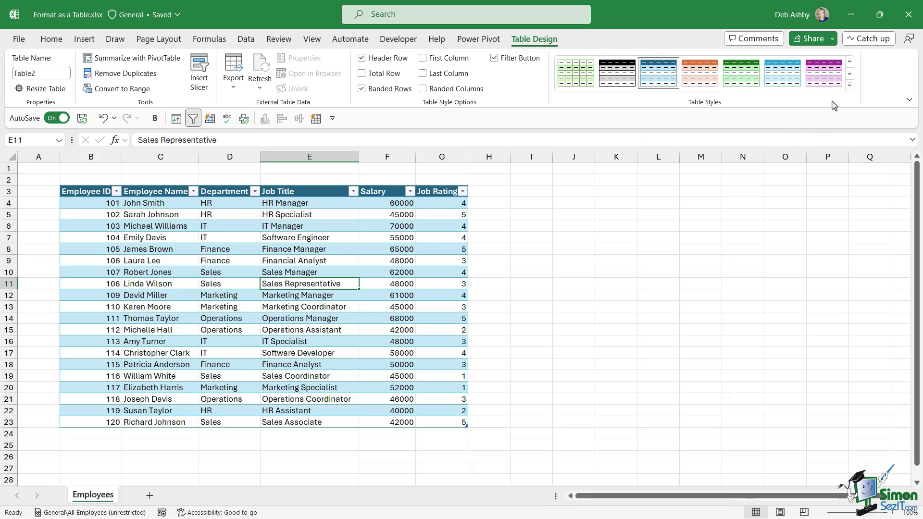
left_click(849, 84)
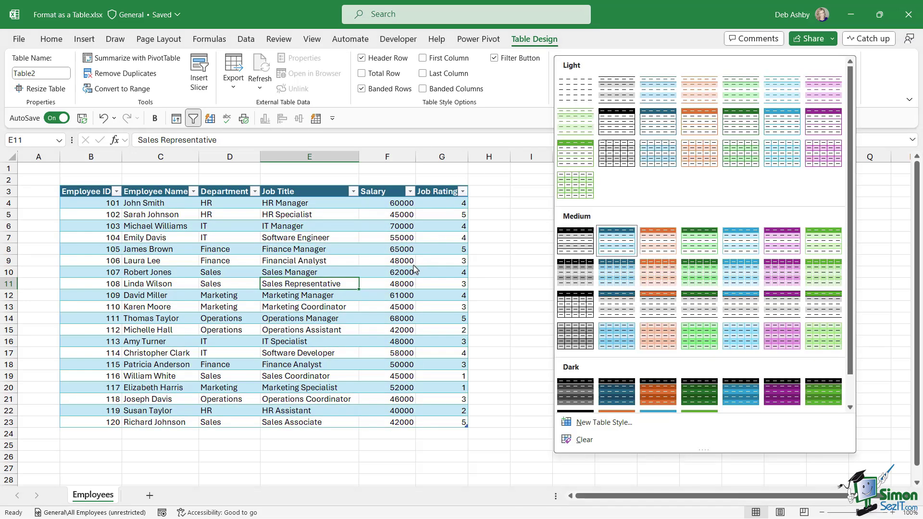
left_click(349, 259)
left_click(348, 259)
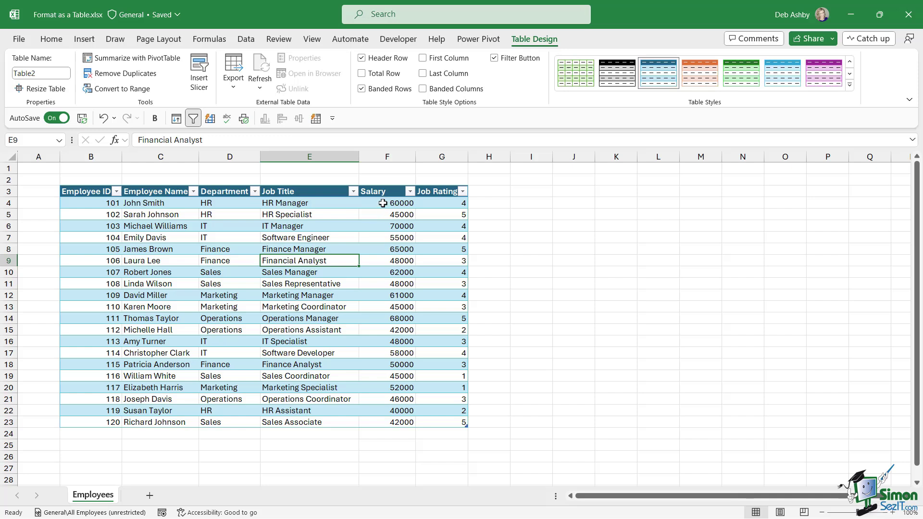
- Give the Salary values F4:F23 accounting format with zero decimals, e.g. $ 60,000
left_click_drag(383, 204, 374, 374)
left_click(315, 295)
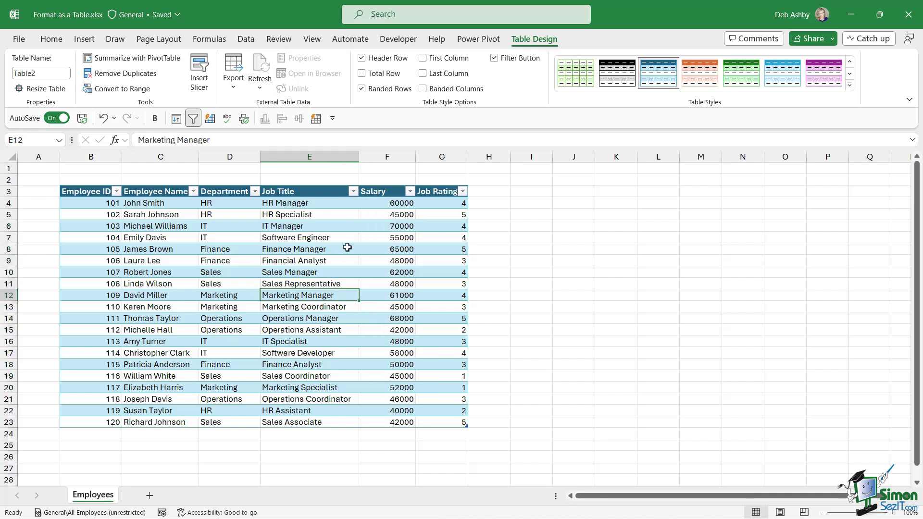
left_click_drag(393, 203, 399, 422)
left_click(317, 272)
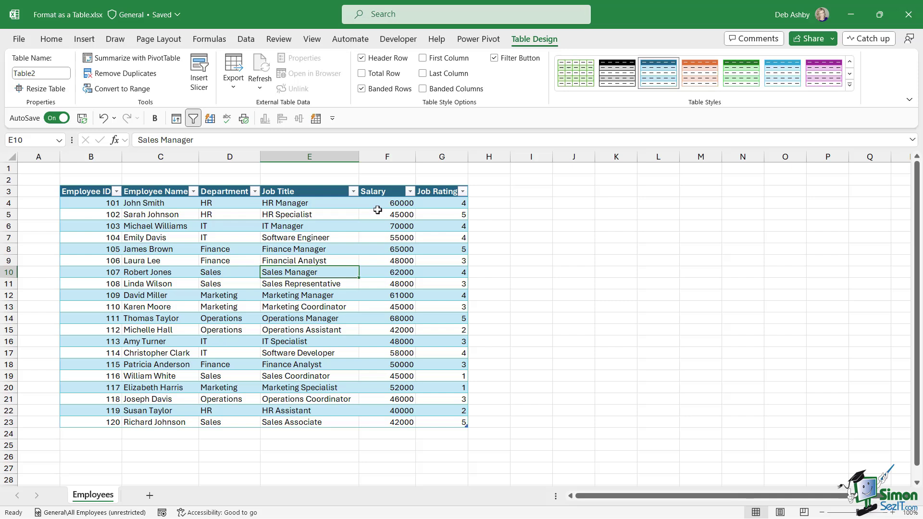
left_click(393, 185)
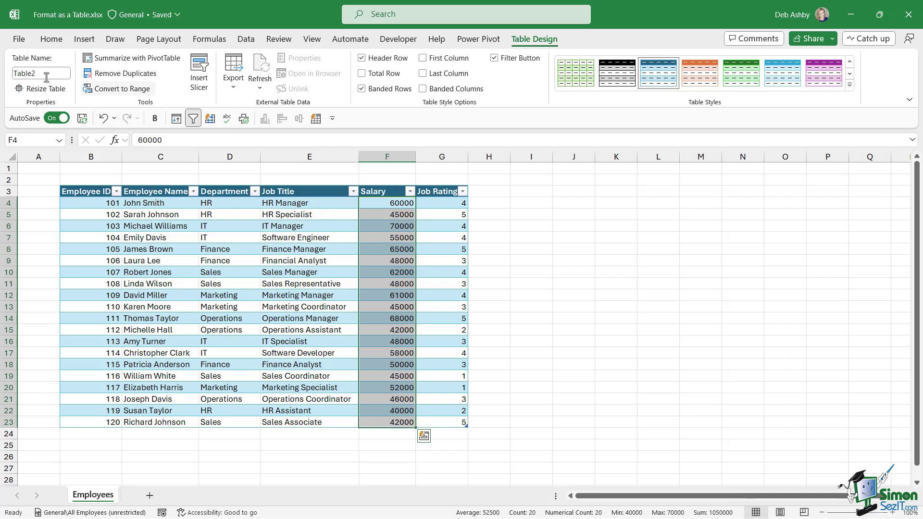
left_click(51, 38)
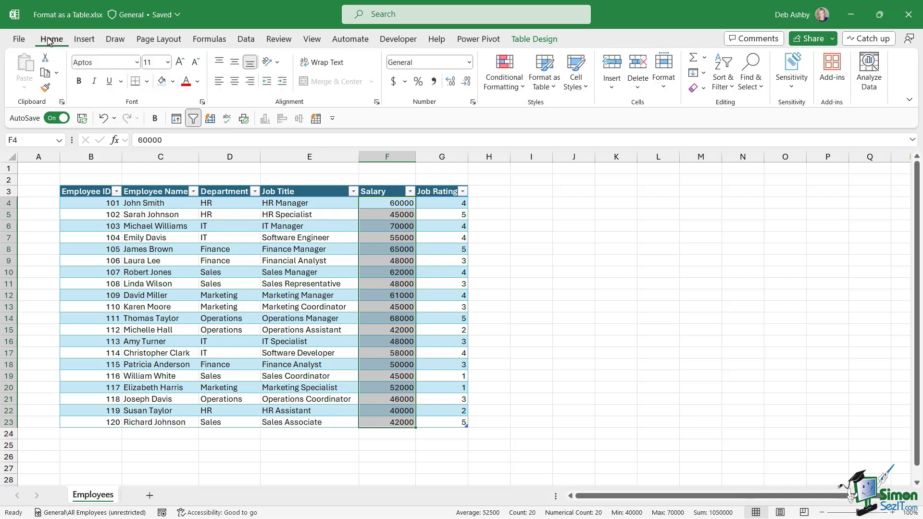
left_click(394, 82)
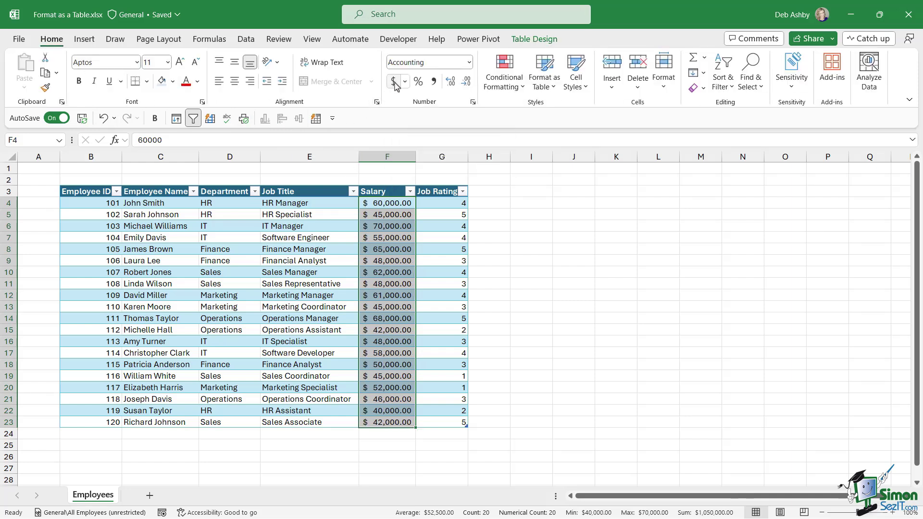
left_click(466, 84)
left_click(466, 83)
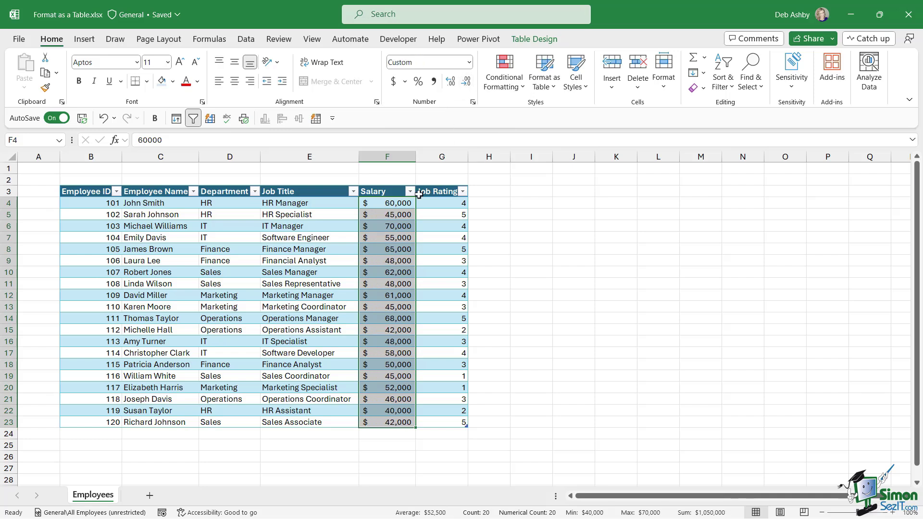
left_click(313, 272)
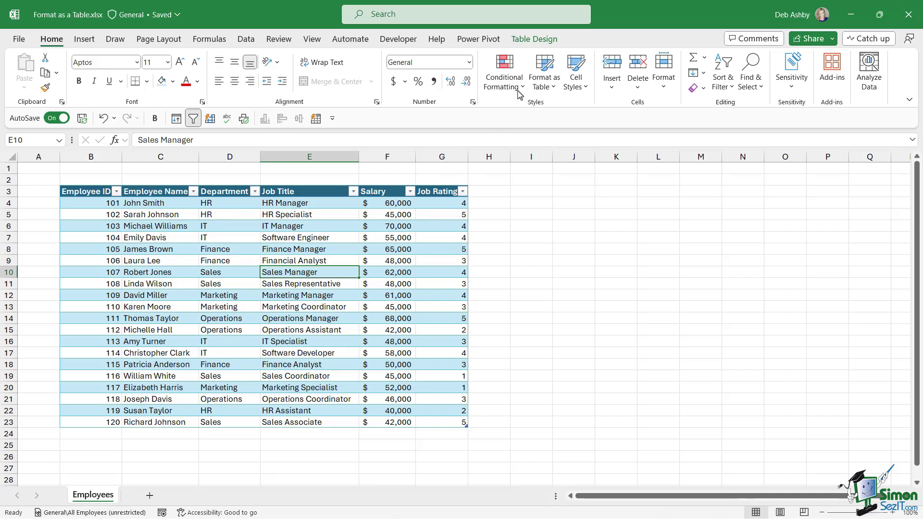
- Show the Table Design ribbon with Table2's name and style settings
left_click(536, 40)
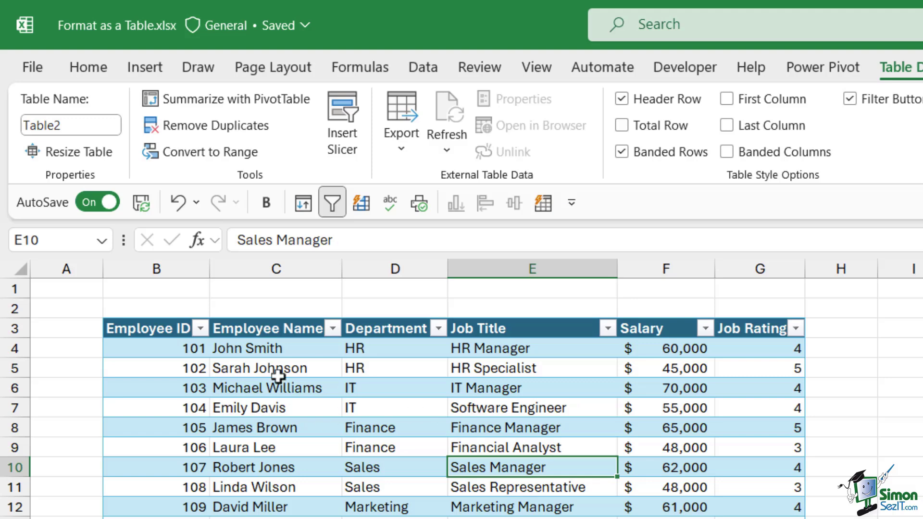
- Replace the table name Table2 with Employee_Data and apply it
left_click(416, 429)
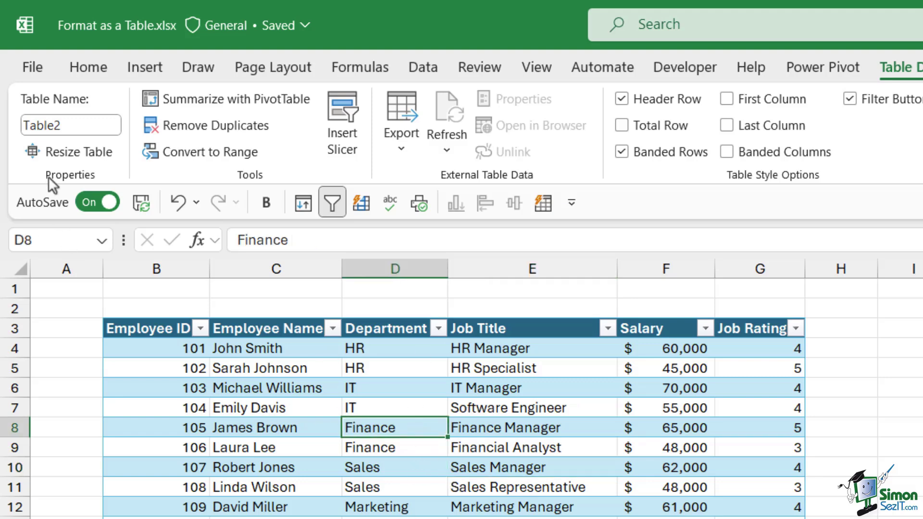
left_click(74, 125)
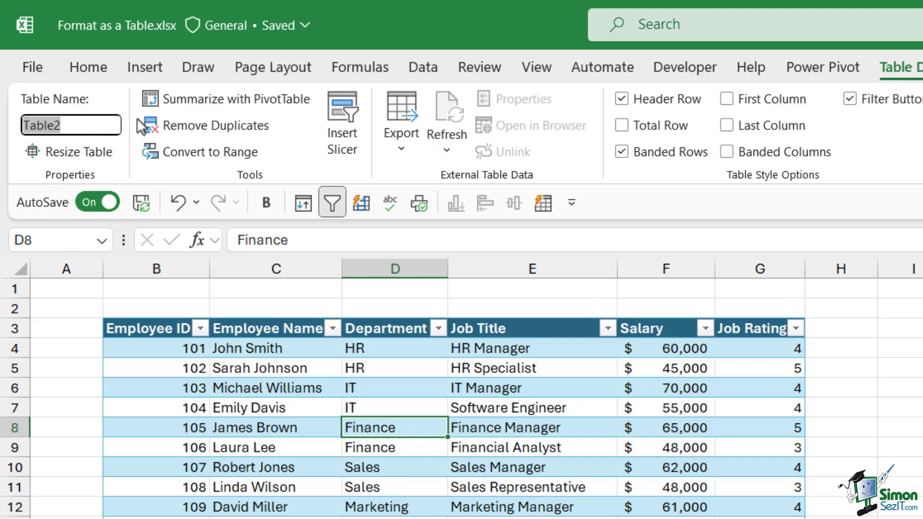
type("Employe")
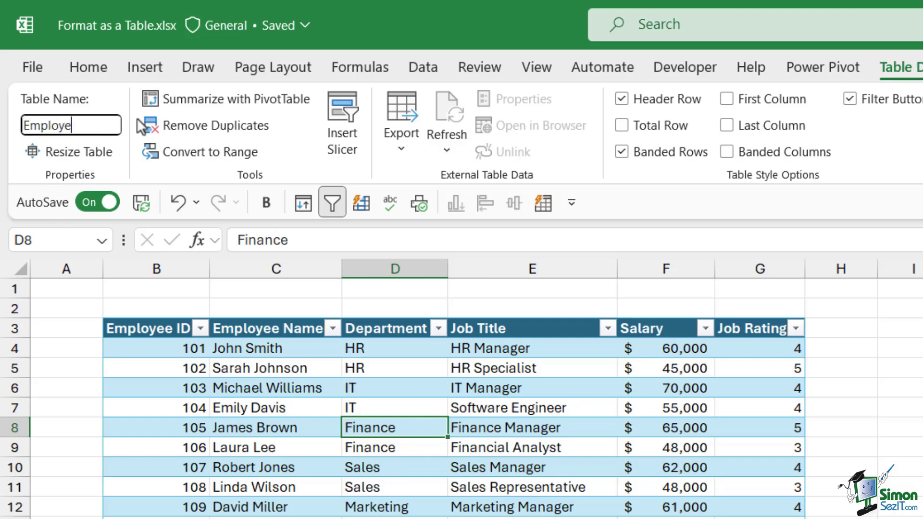
type("e_Data")
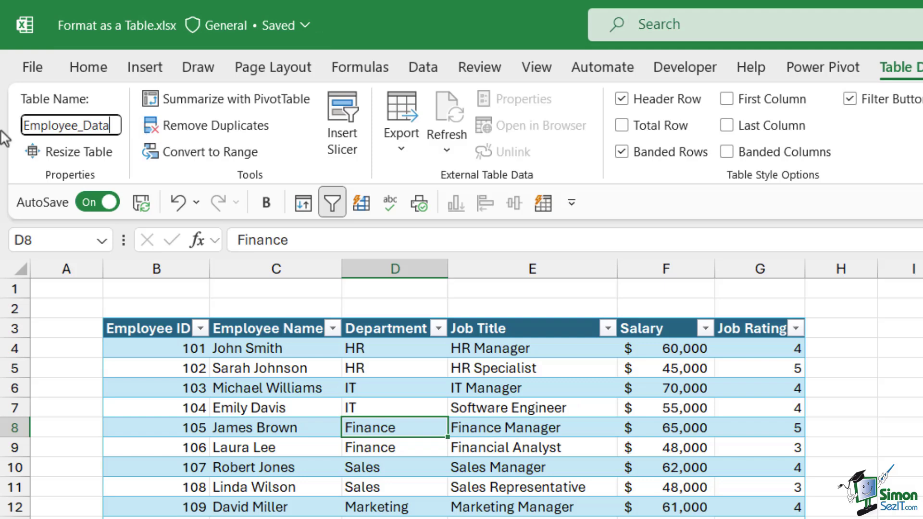
key("Left")
key("Left")
key("Left")
key("Left")
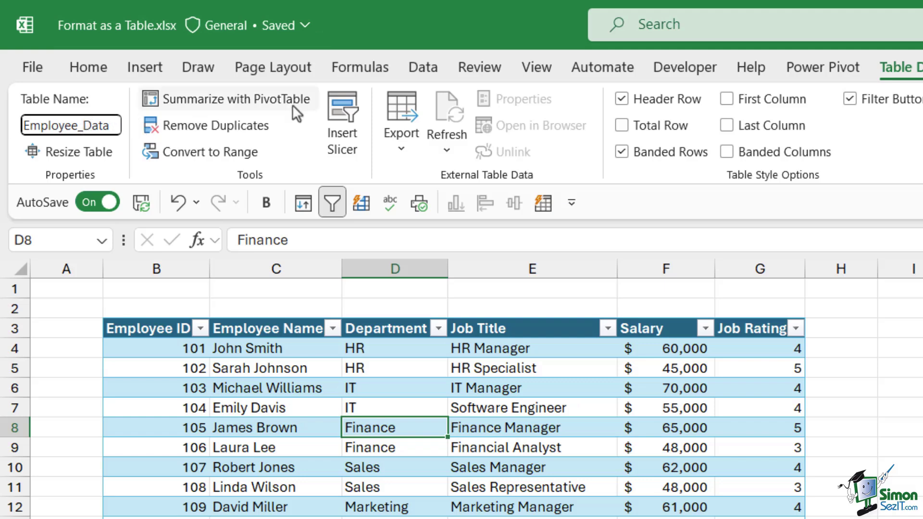
key("BackSpace")
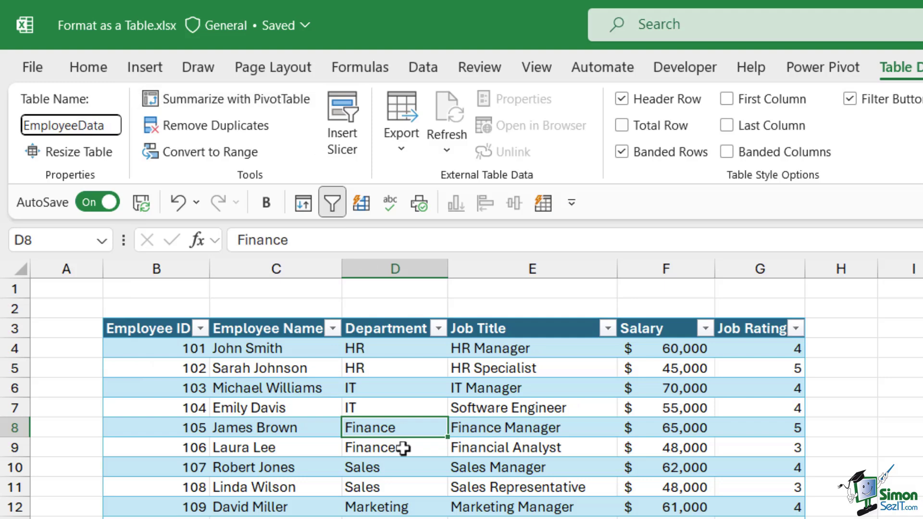
type("_")
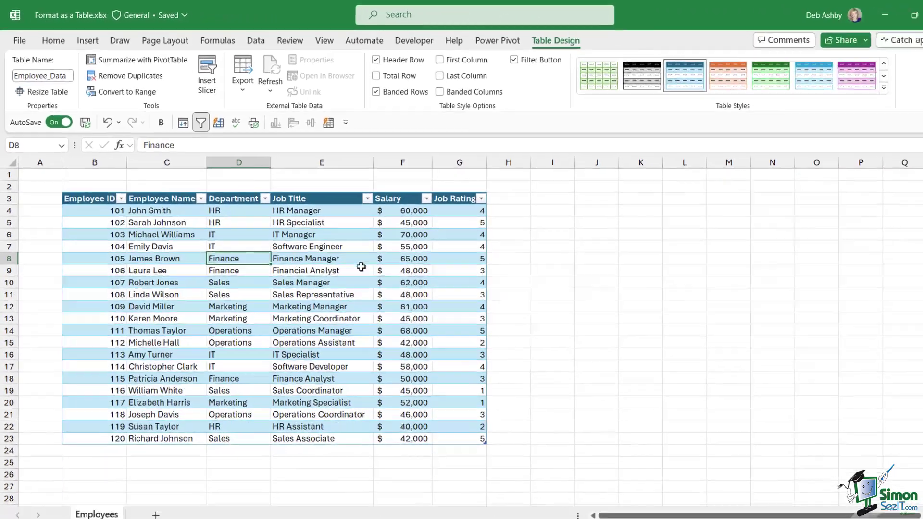
left_click(361, 263)
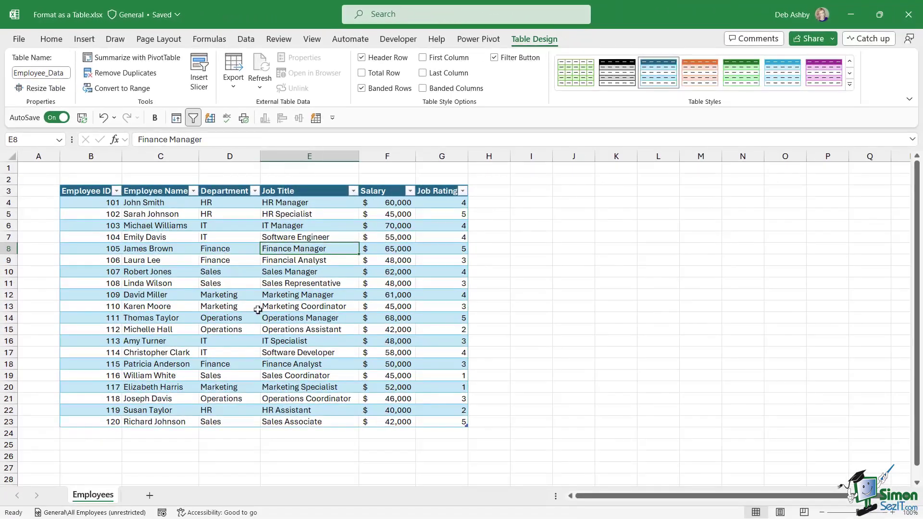